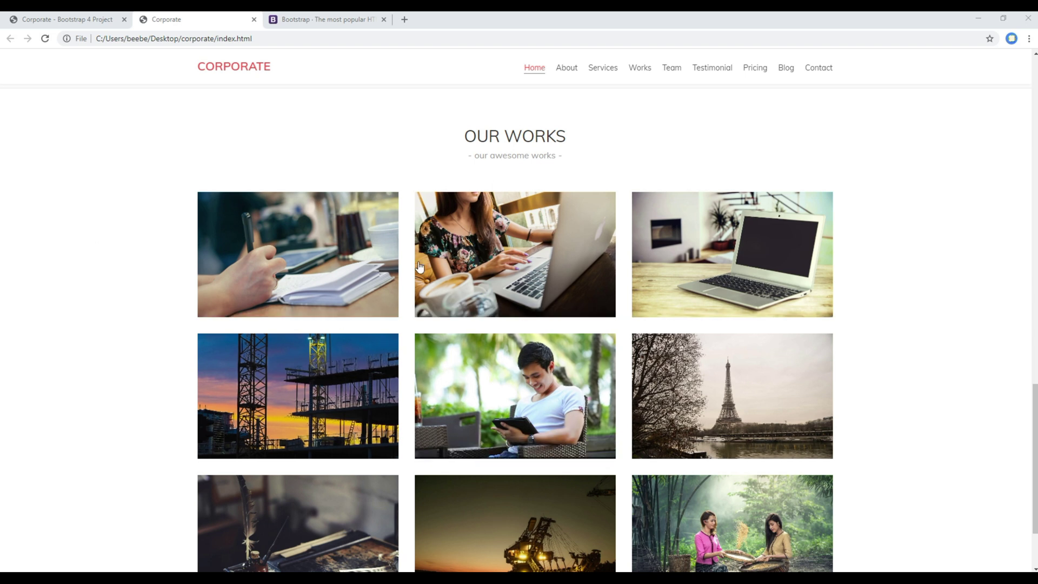
Switch to the 'Corporate - Bootstrap 4 Project' demo tab to view its Our Teams cards.
left_click(74, 20)
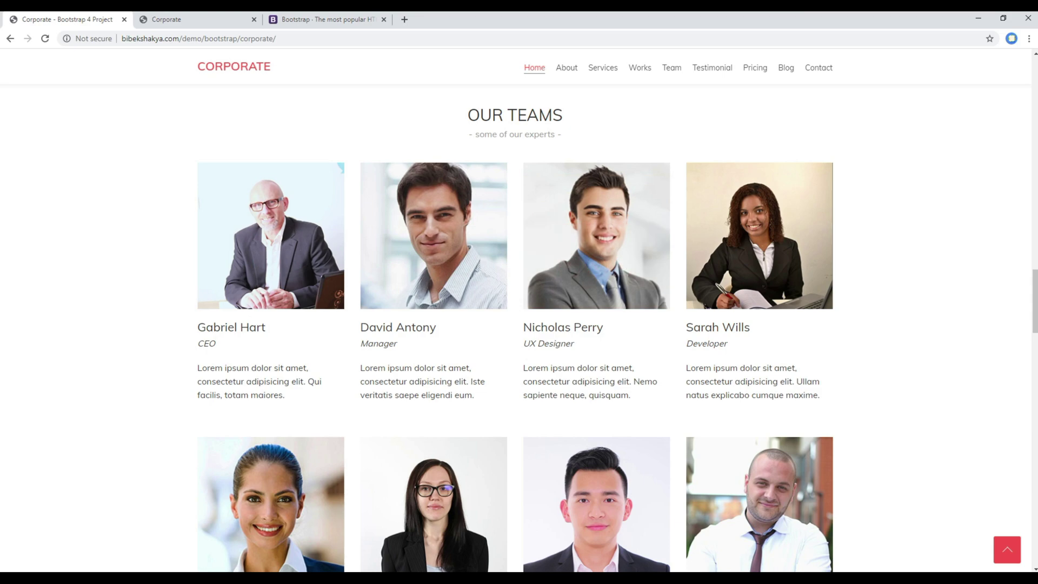
scroll(115, 487, "up", 1)
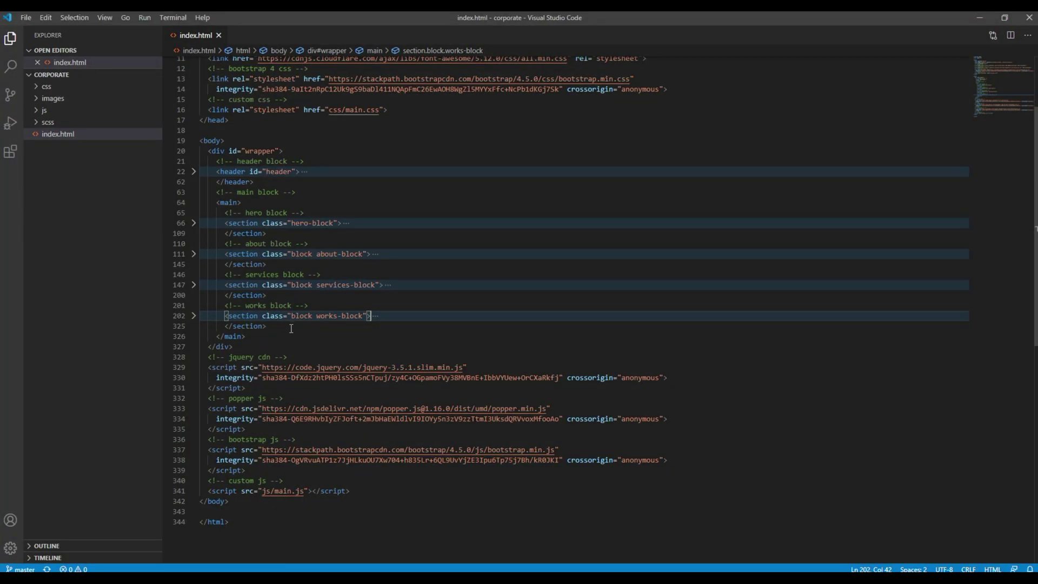
Add a block section after the works section, with a container-fluid div inside.
left_click(291, 326)
key("Return")
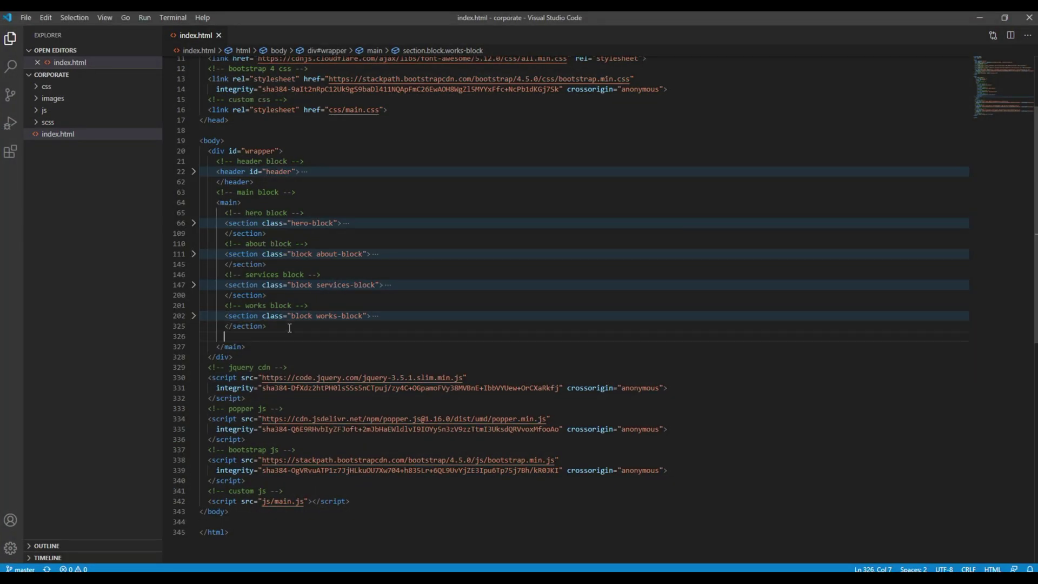
scroll(289, 327, "down", 2)
type("sectio")
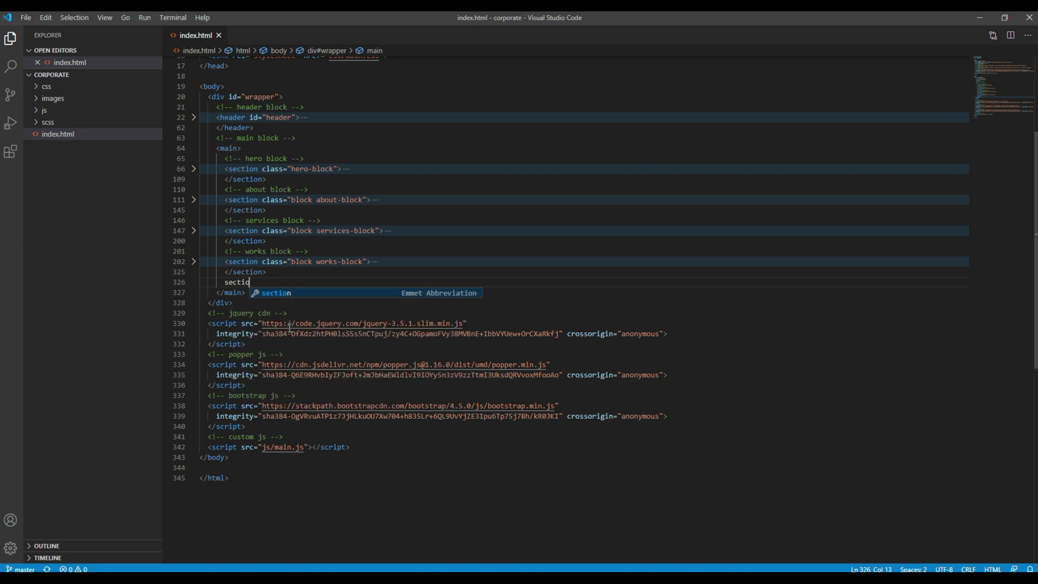
type("n.block")
key("Tab")
key("Return")
type("dic.")
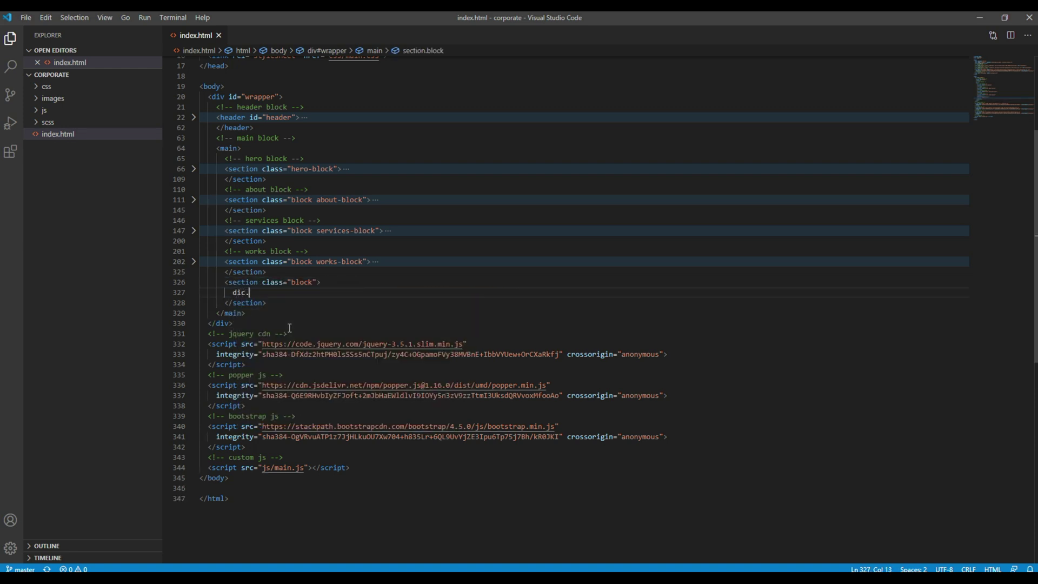
key("BackSpace")
type("v.container")
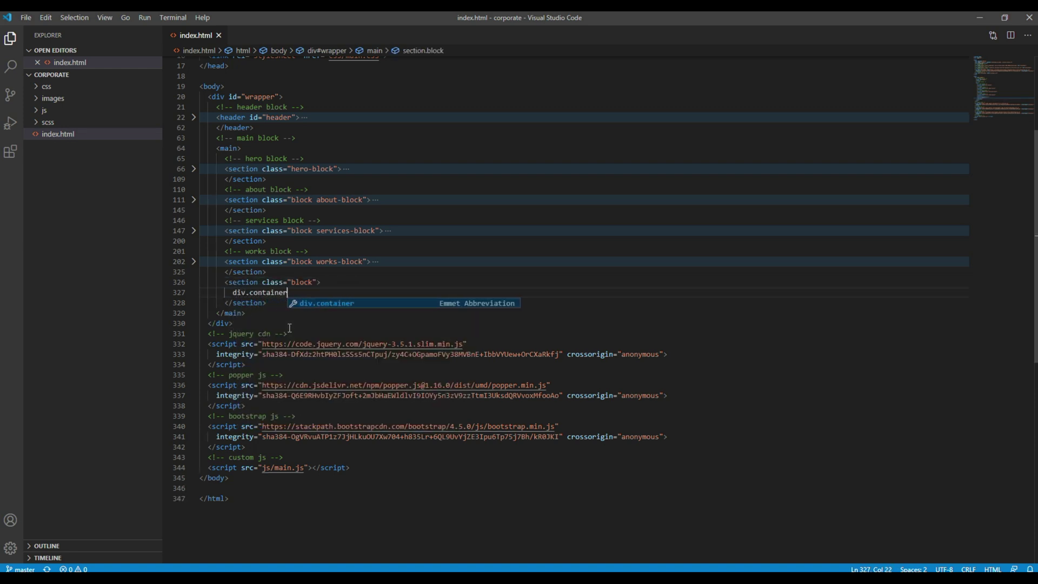
type("-fluid")
key("Tab")
key("Return")
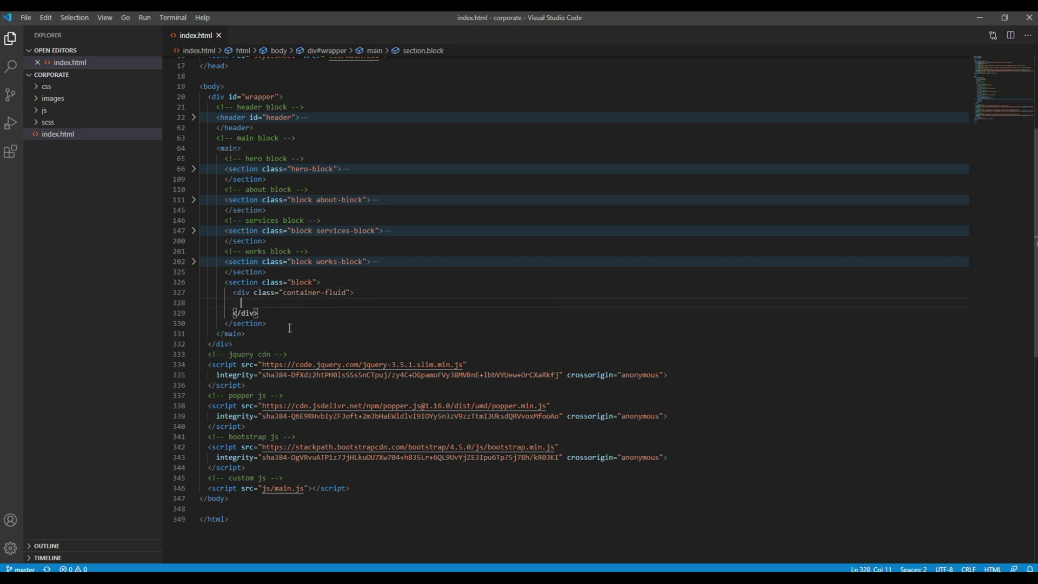
Label the new section with a 'teams block' comment and give it the team-block class.
left_click(273, 273)
key("Return")
type("teams")
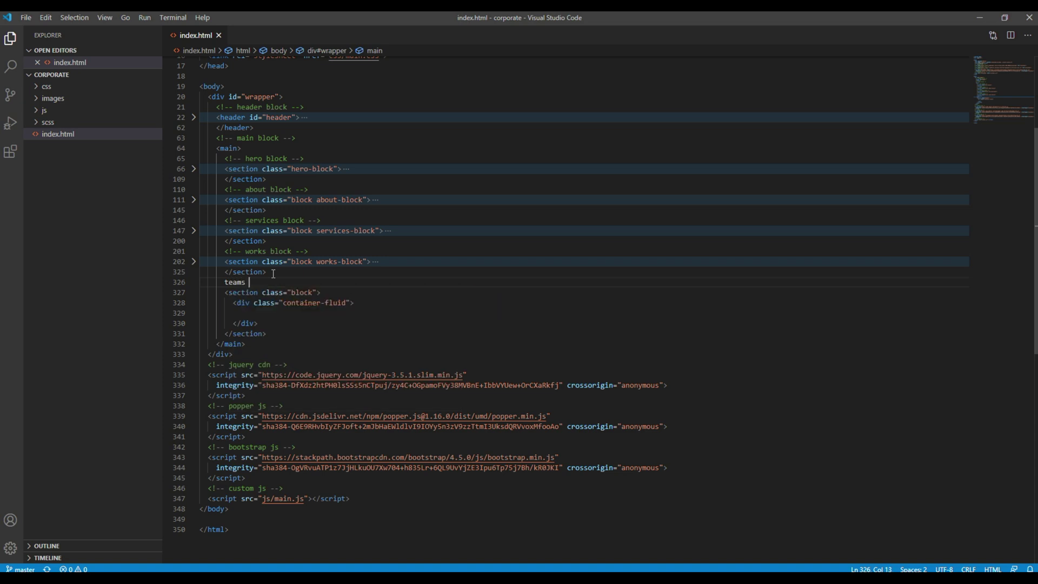
type(" block")
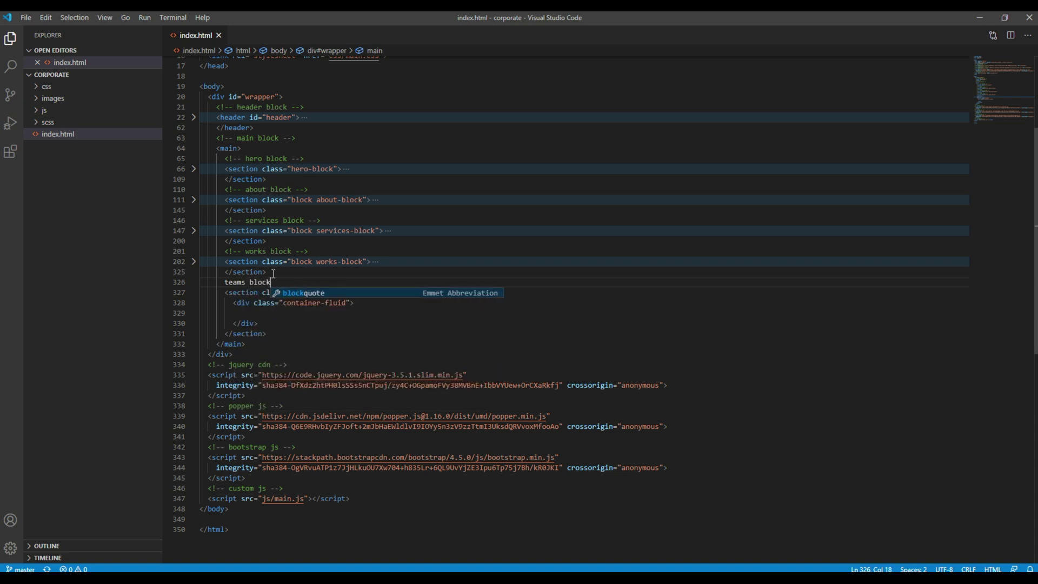
key("Escape")
key("ctrl+slash")
key("Down")
key("Right")
key("Right")
key("Right")
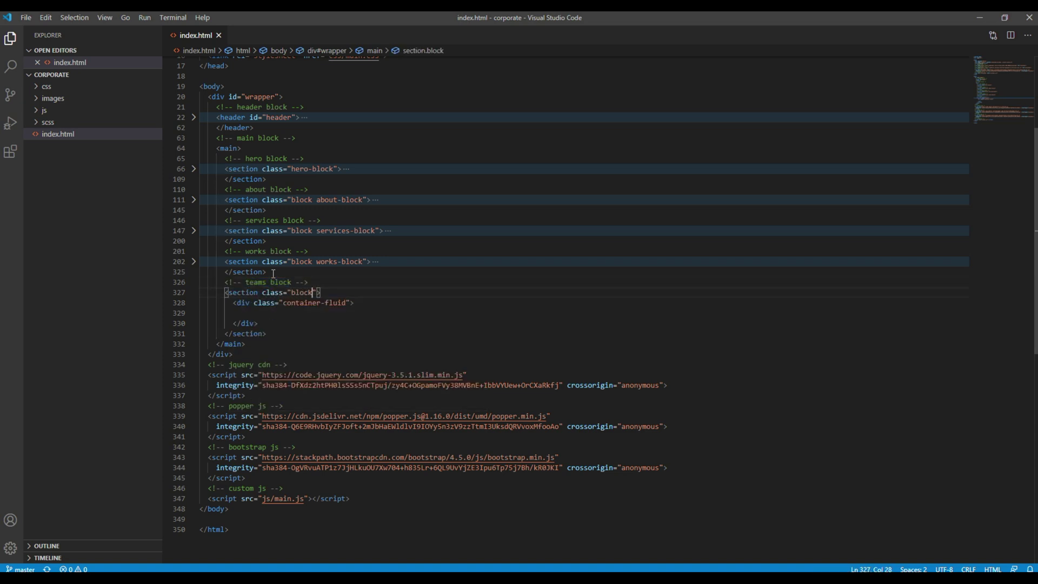
type("team")
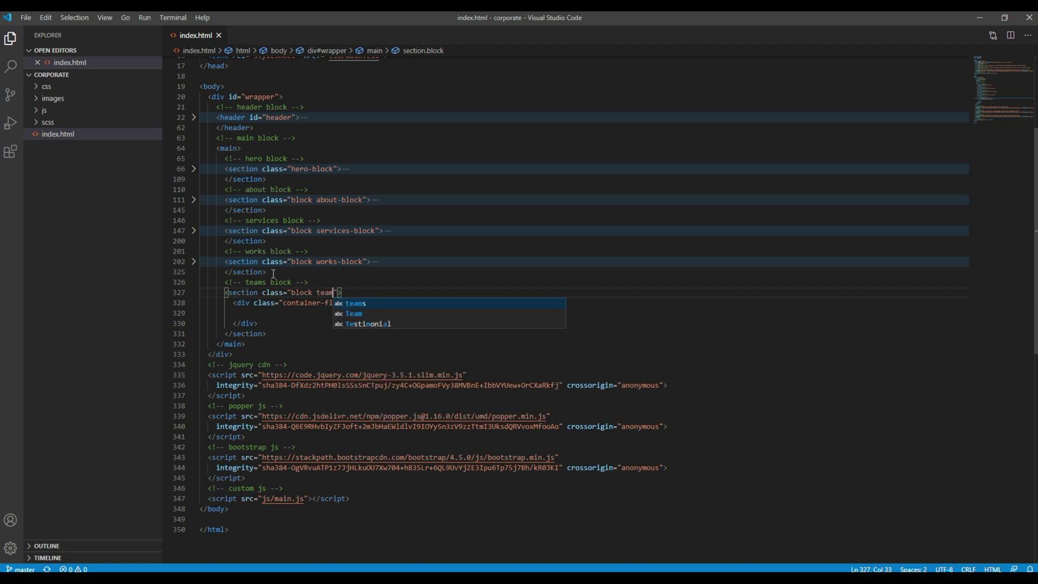
type("-block")
key("Down")
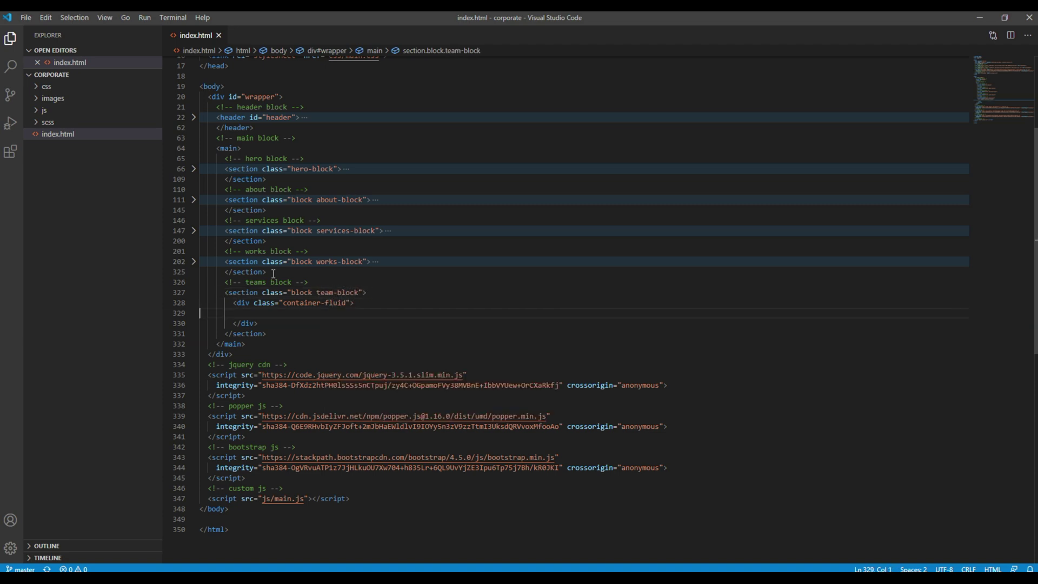
Put a title-holder div containing an empty h2 inside the fluid container.
key("Down")
type("di")
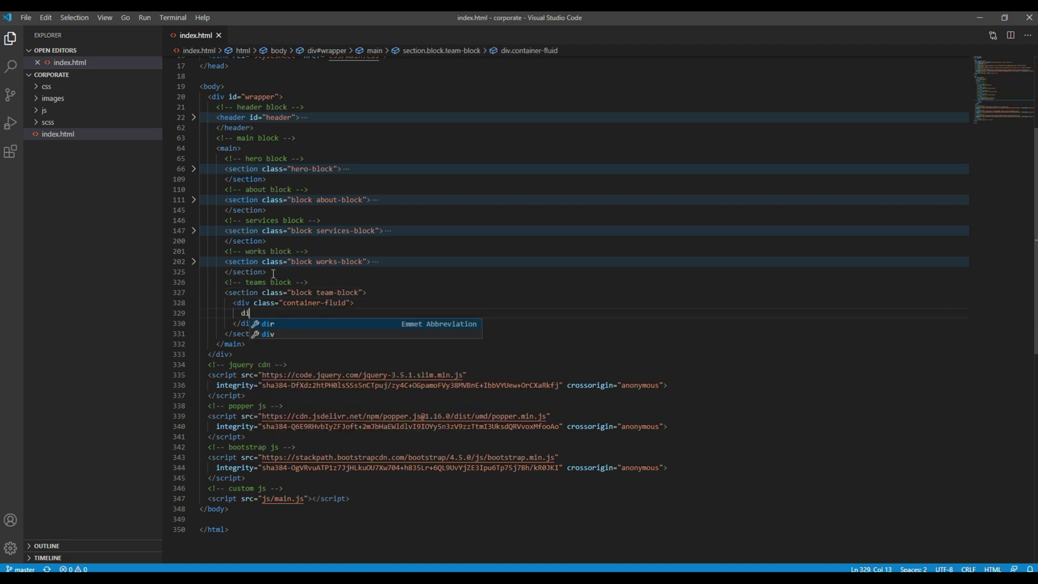
type("v.title-ho")
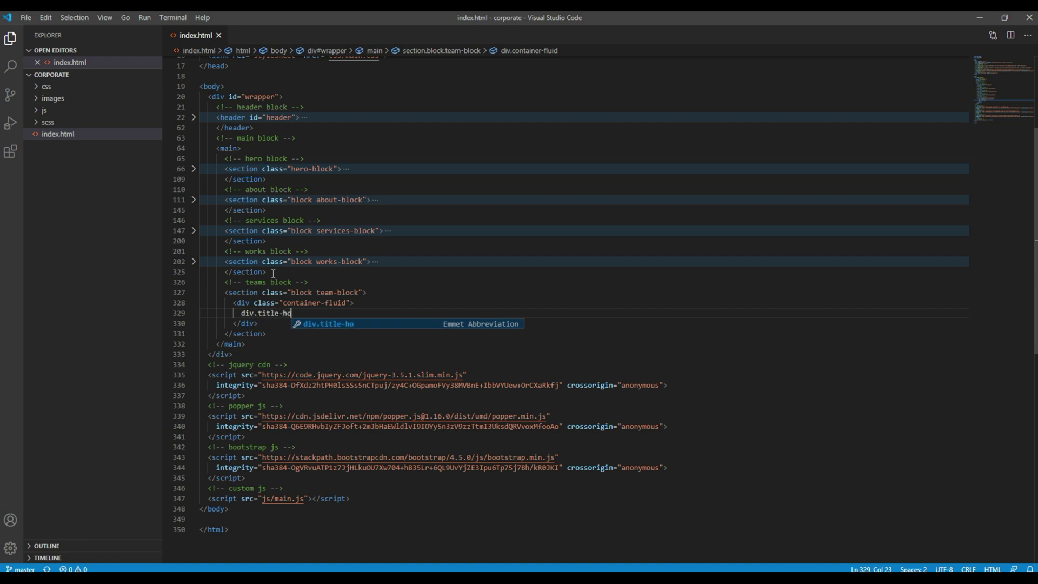
type("lder")
key("Tab")
key("Return")
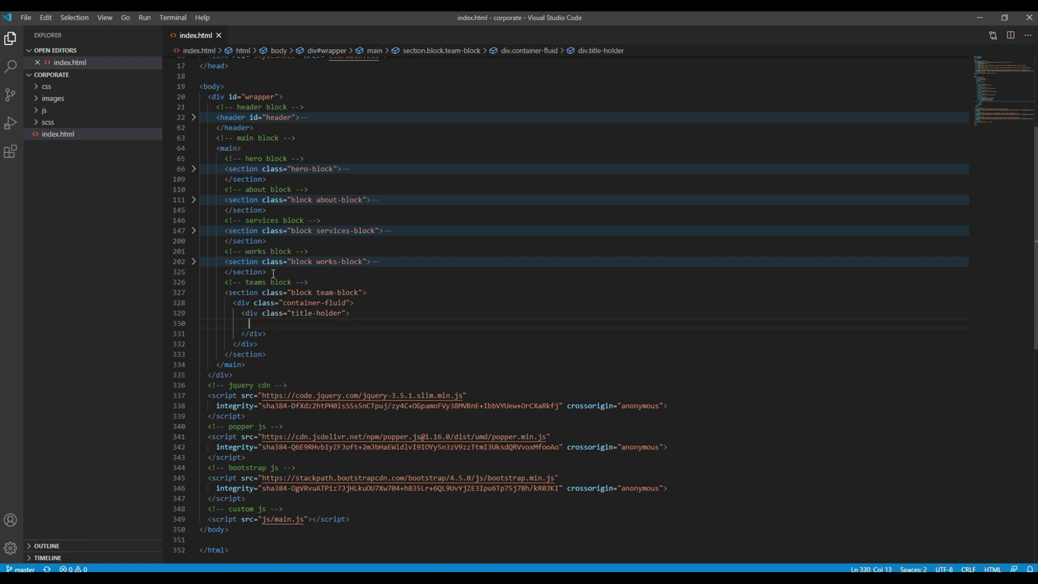
type("h2")
key("Tab")
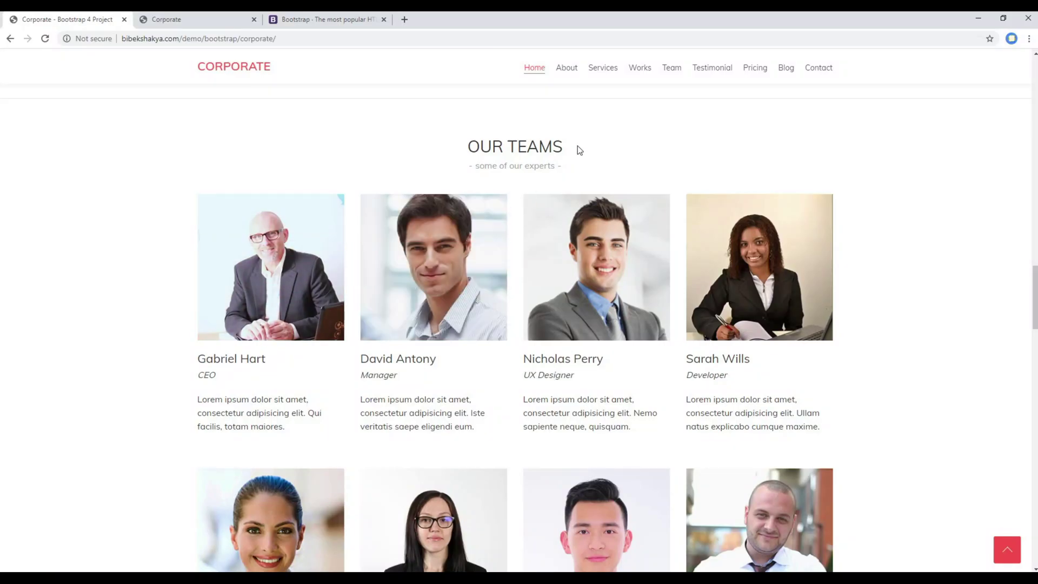
Fill the teams heading with the demo's 'OUR TEAMS' text.
left_click_drag(563, 147, 467, 146)
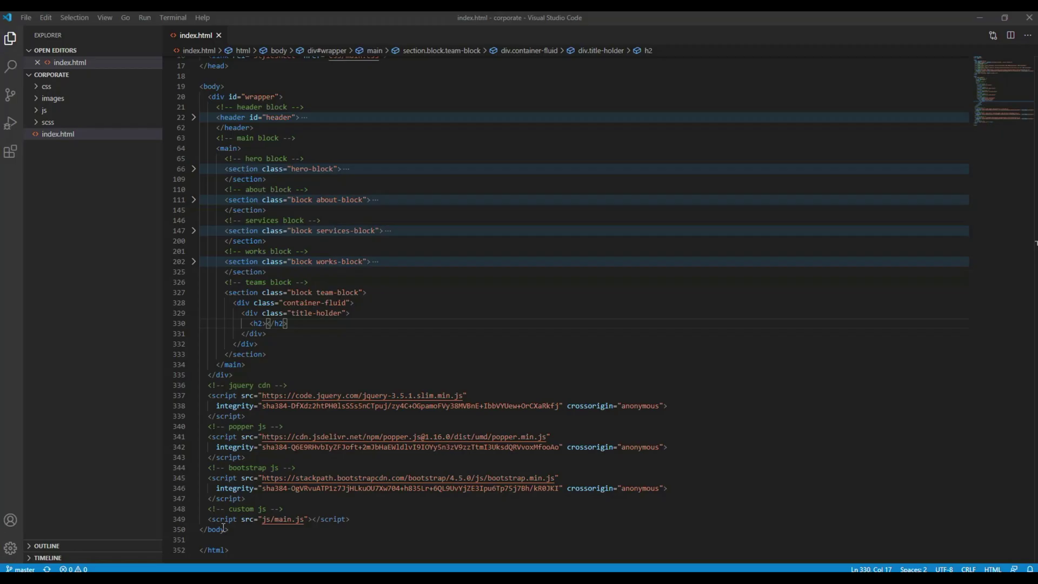
type("OUR TEAMS")
left_click(347, 322)
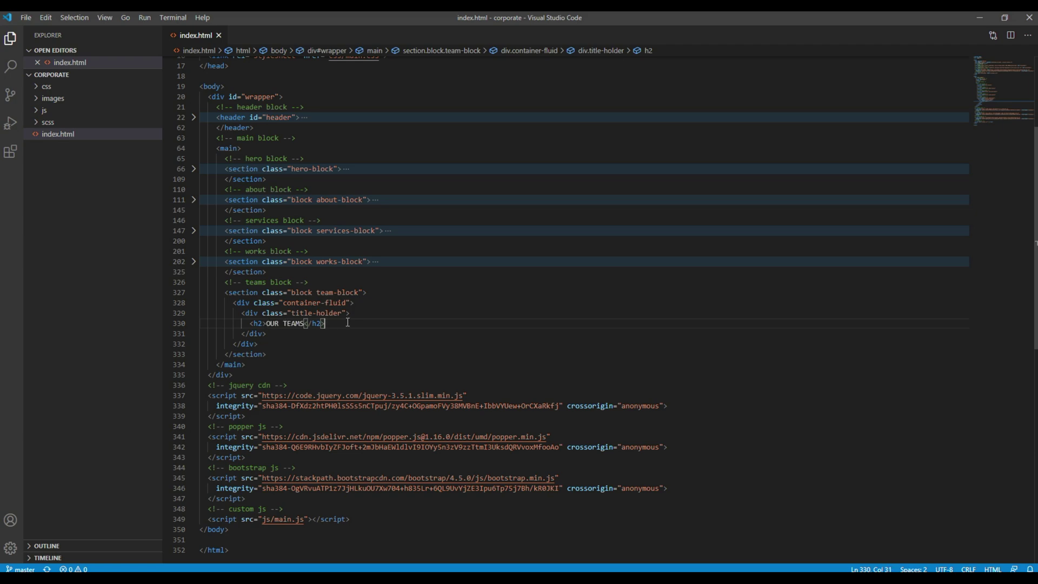
key("Return")
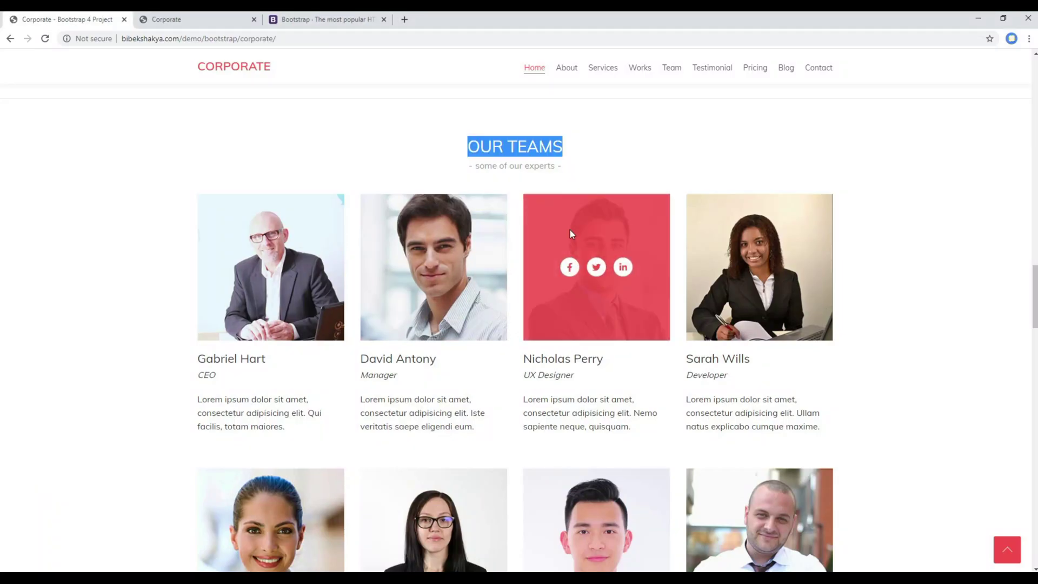
Add a subtitle div reading 'some of our experts', then check the local Corporate page.
left_click_drag(556, 166, 475, 165)
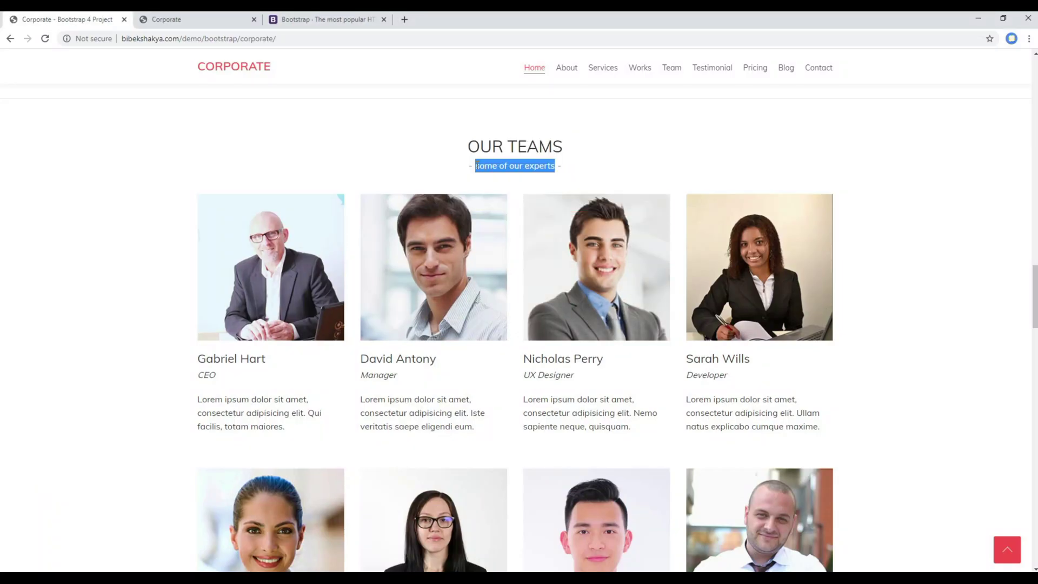
key("alt+Tab")
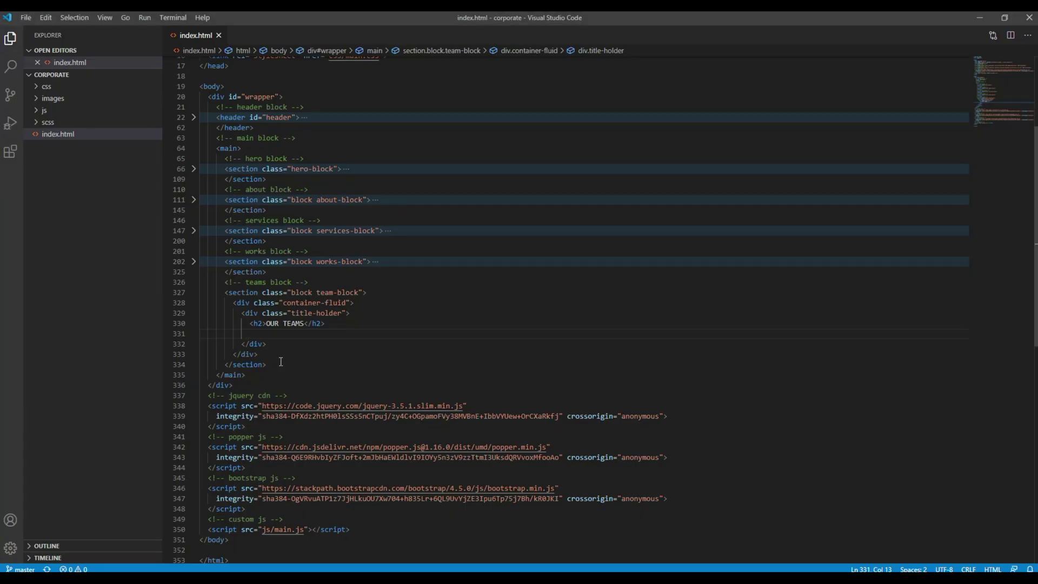
type("div.subtitle")
key("Tab")
type("some of our experts")
left_click(284, 353)
key("alt+Tab")
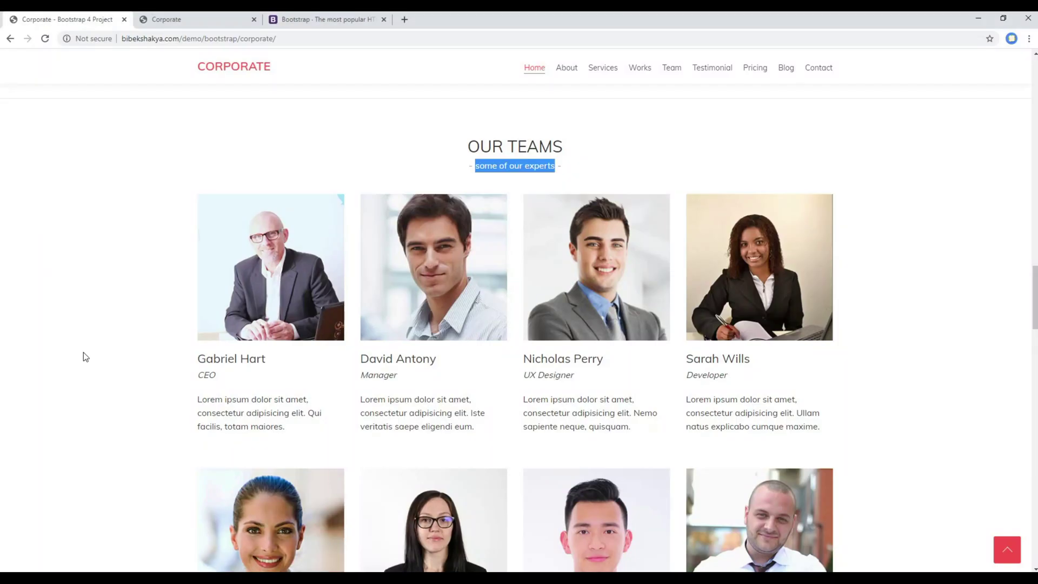
left_click(191, 25)
scroll(139, 341, "down", 1)
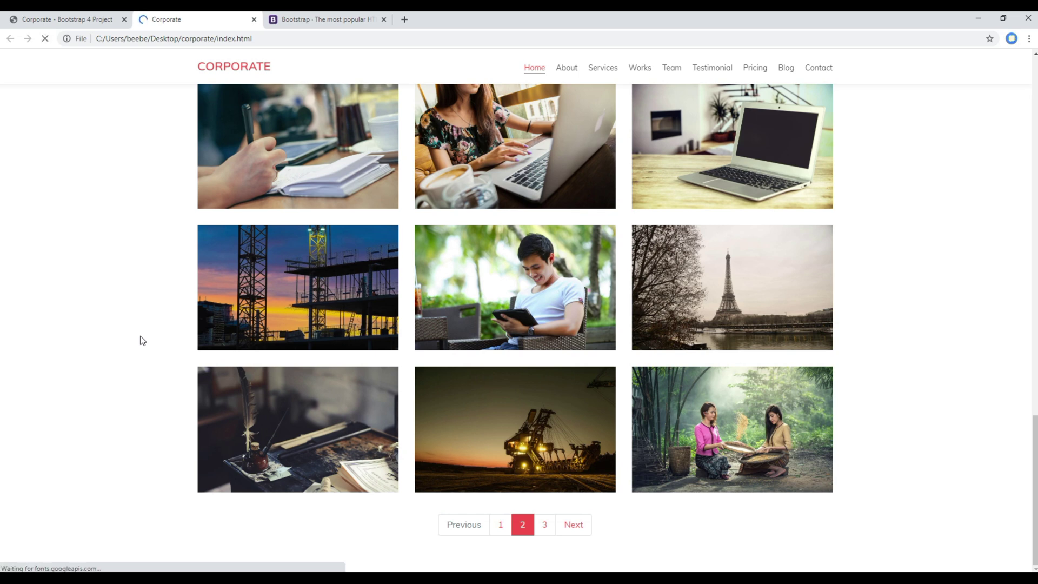
scroll(140, 371, "down", 2)
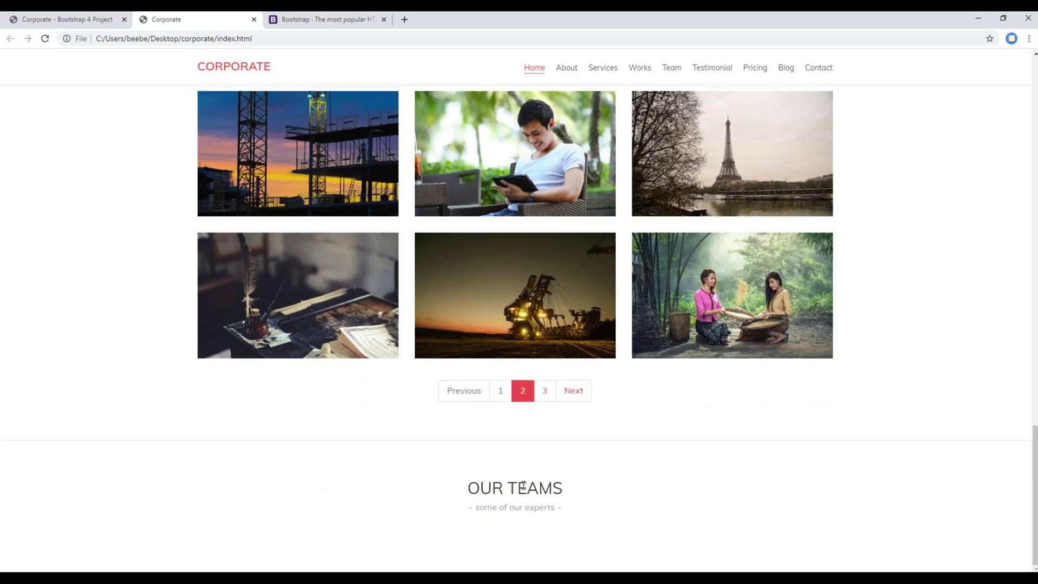
left_click_drag(482, 483, 570, 510)
left_click(447, 515)
left_click(100, 24)
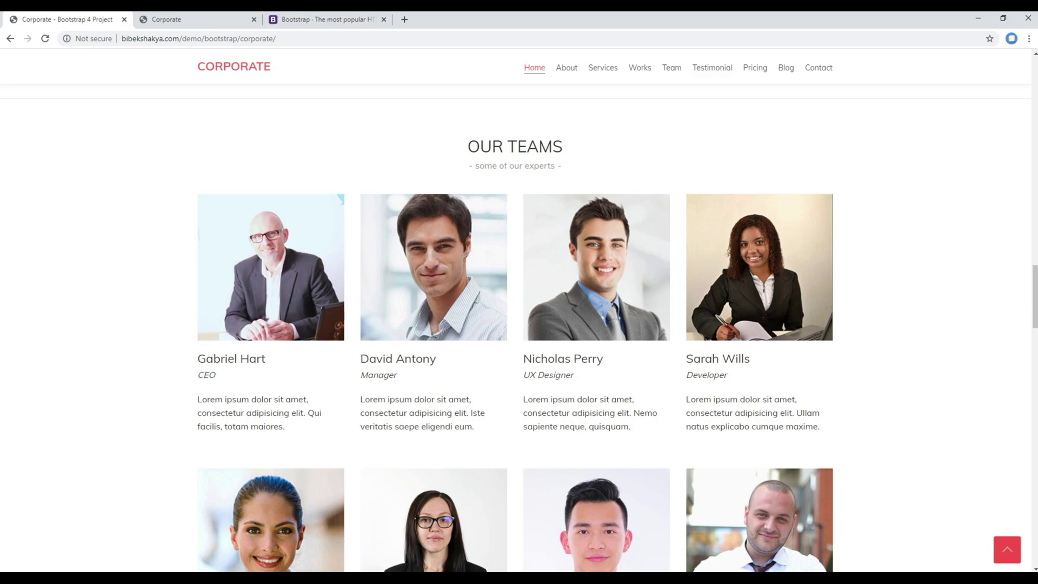
Add a row with one col-sm-3 column below the title holder, then view the Our Teams demo.
key("alt+Tab")
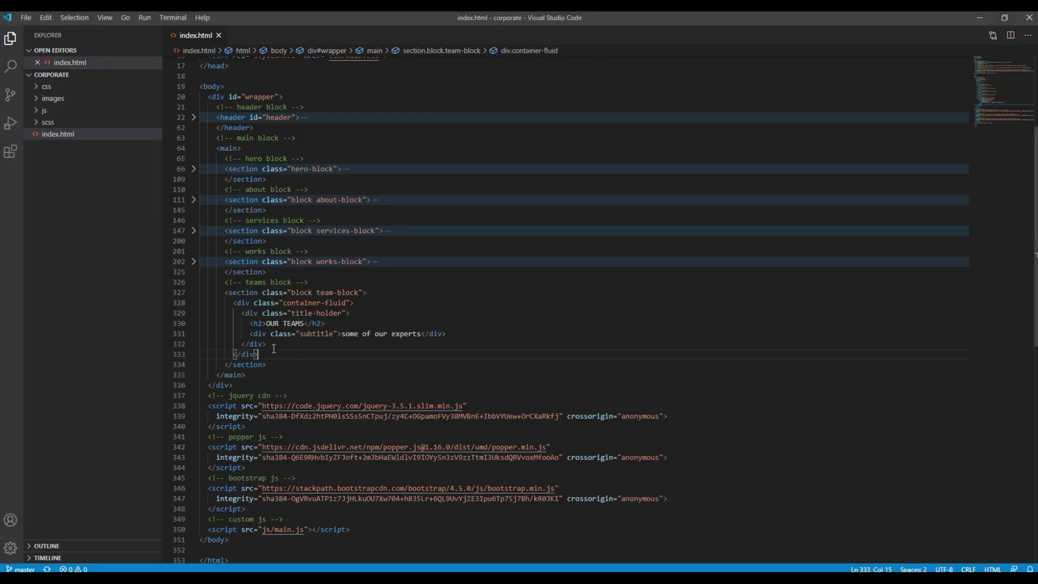
left_click(274, 345)
scroll(311, 382, "down", 3)
scroll(311, 382, "down", 1)
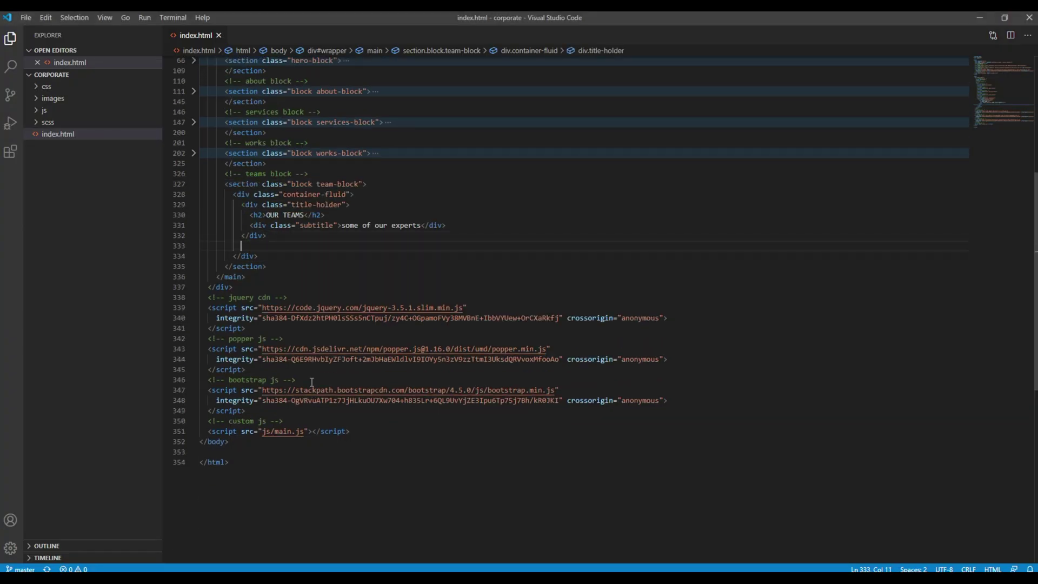
key("Return")
type("div.row")
key("Tab")
key("Return")
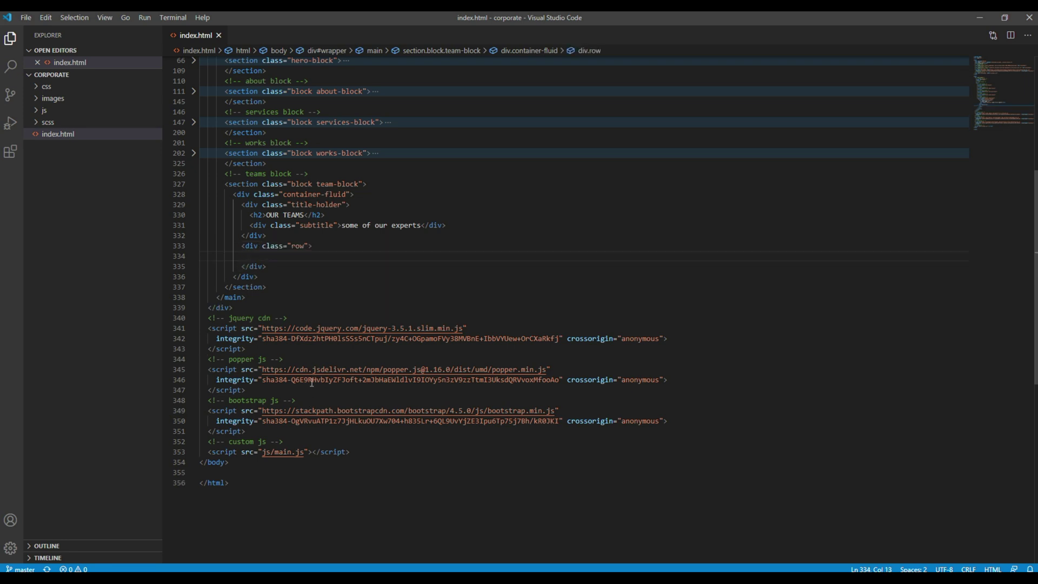
type("di")
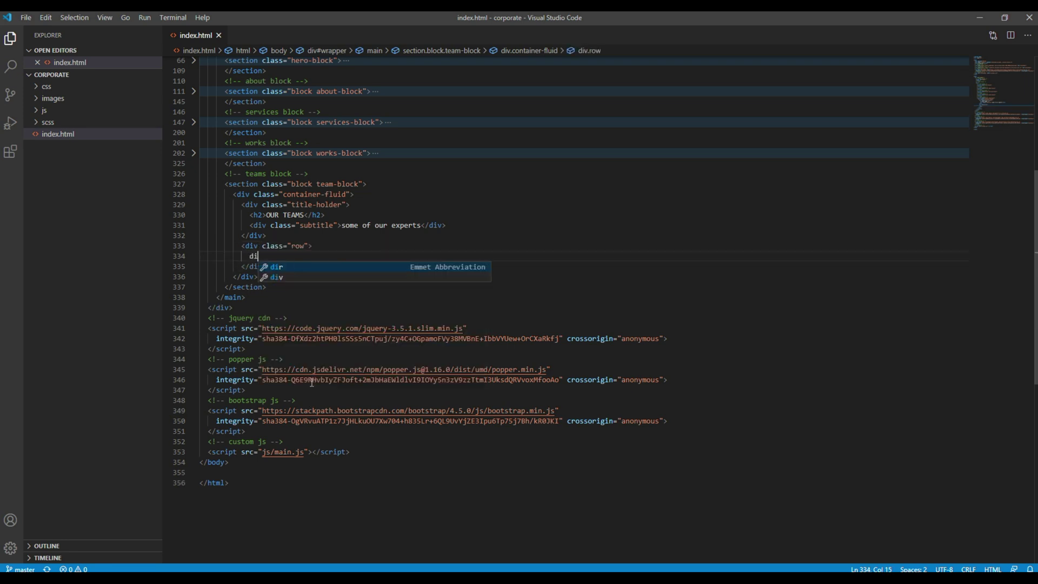
type("v.col")
key("Tab")
key("Left")
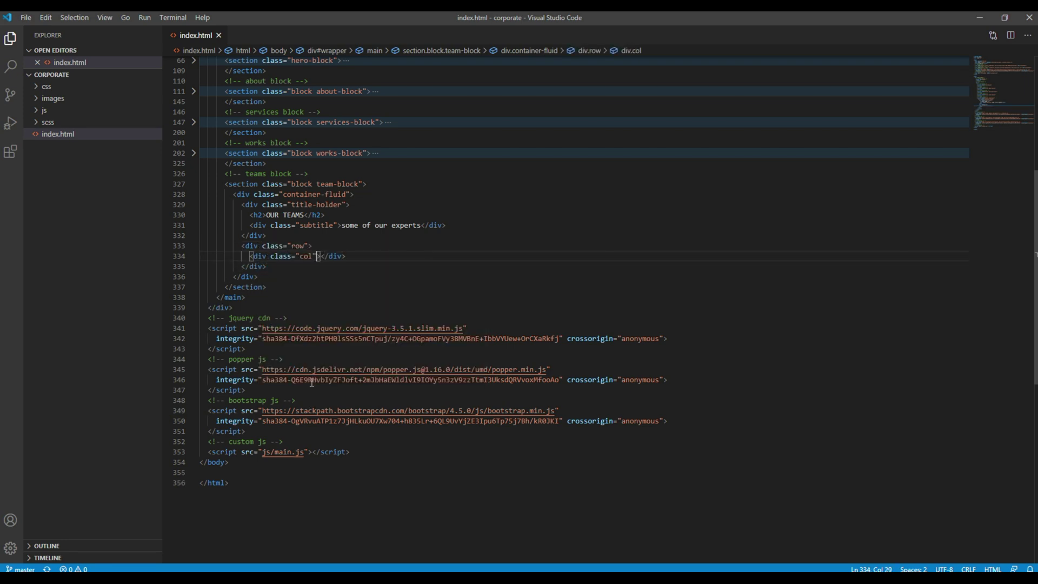
type("-")
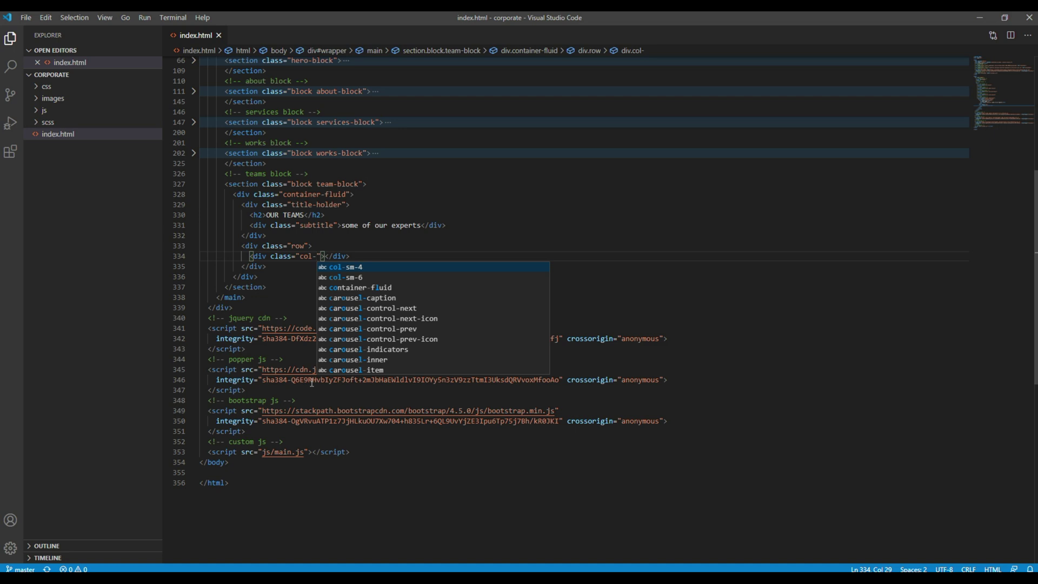
type("sm-3")
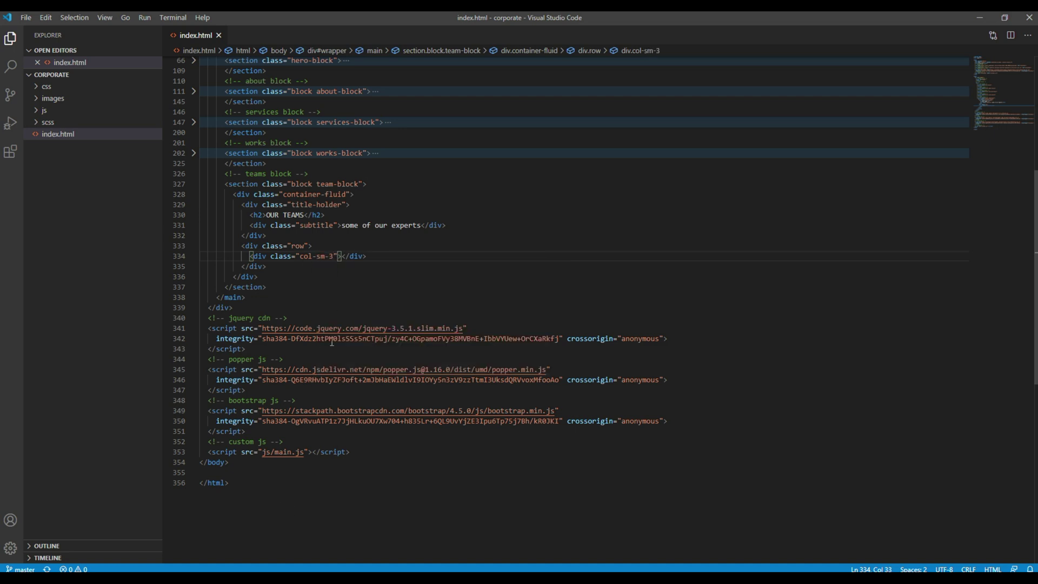
key("alt+Tab")
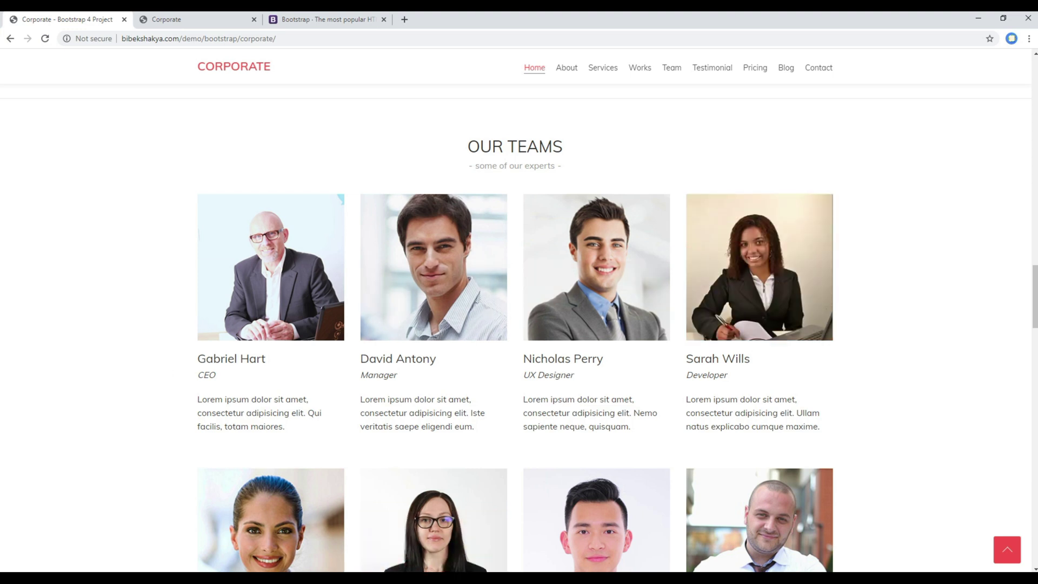
mouse_move(270, 267)
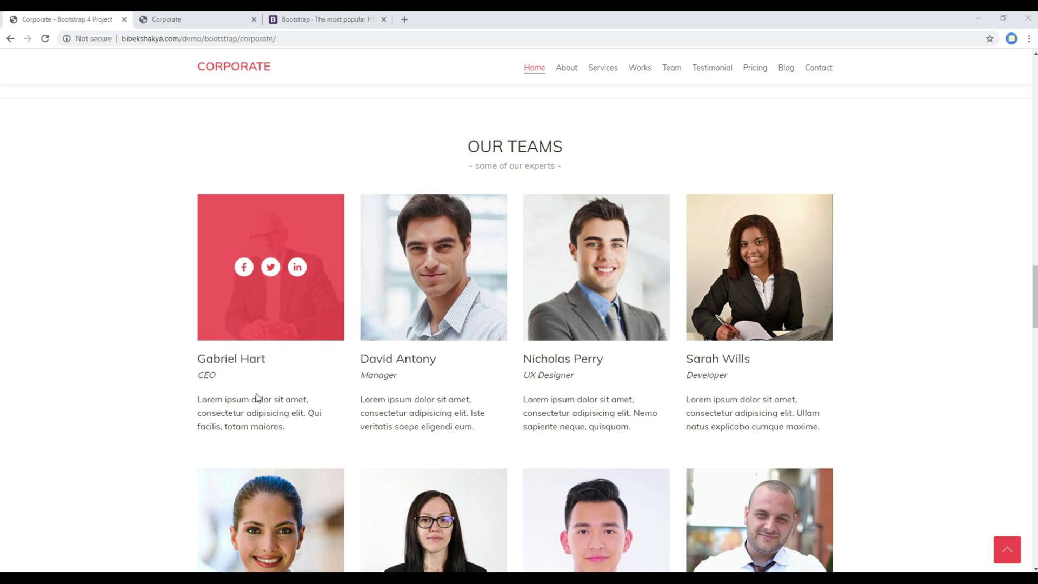
Add an image div holding images/team1.jpg with alt 'Image Description' to the first column.
key("alt+Tab")
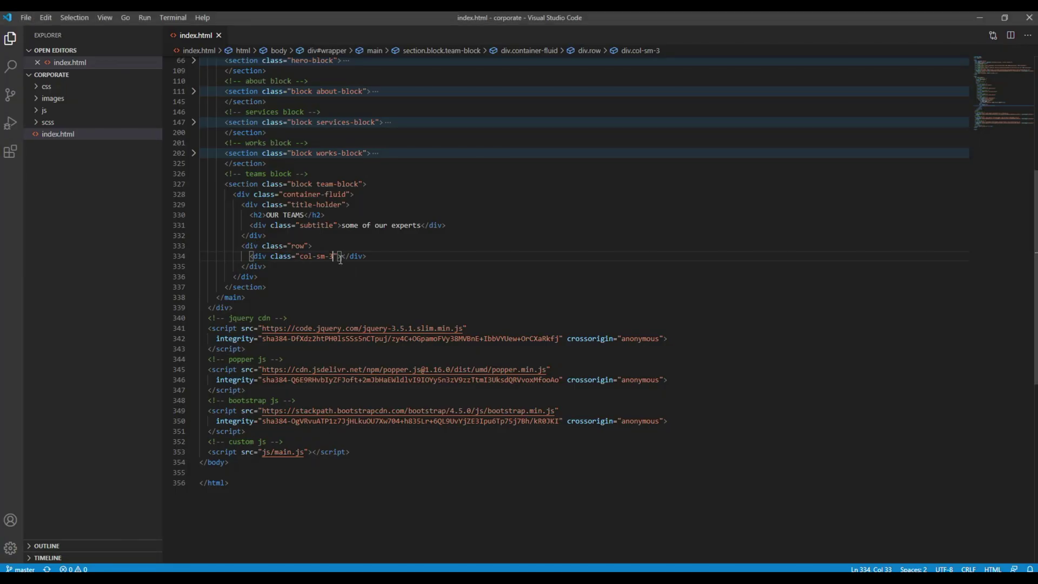
key("Return")
type("div.image")
key("Tab")
key("Return")
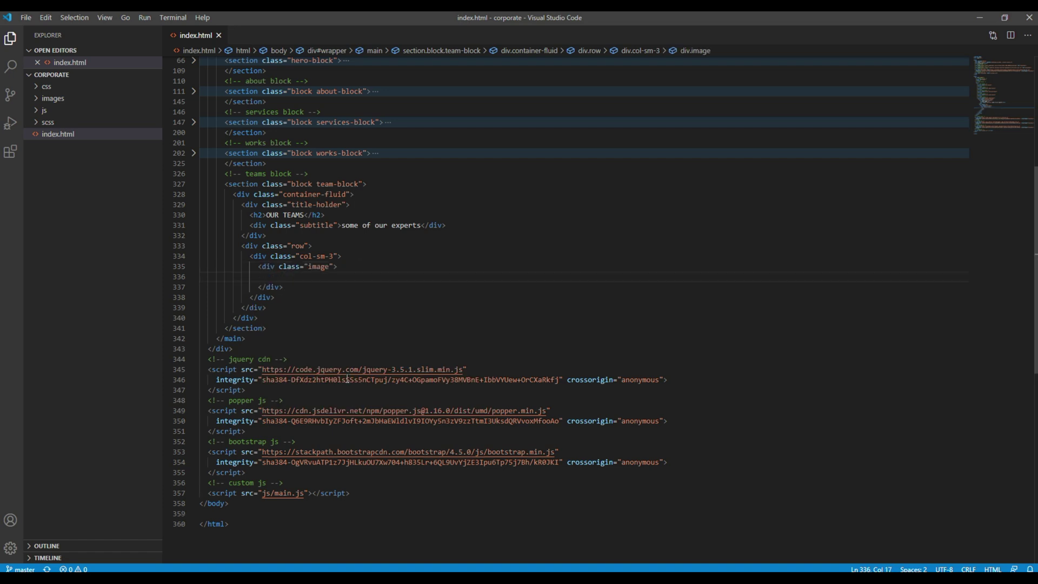
type("img")
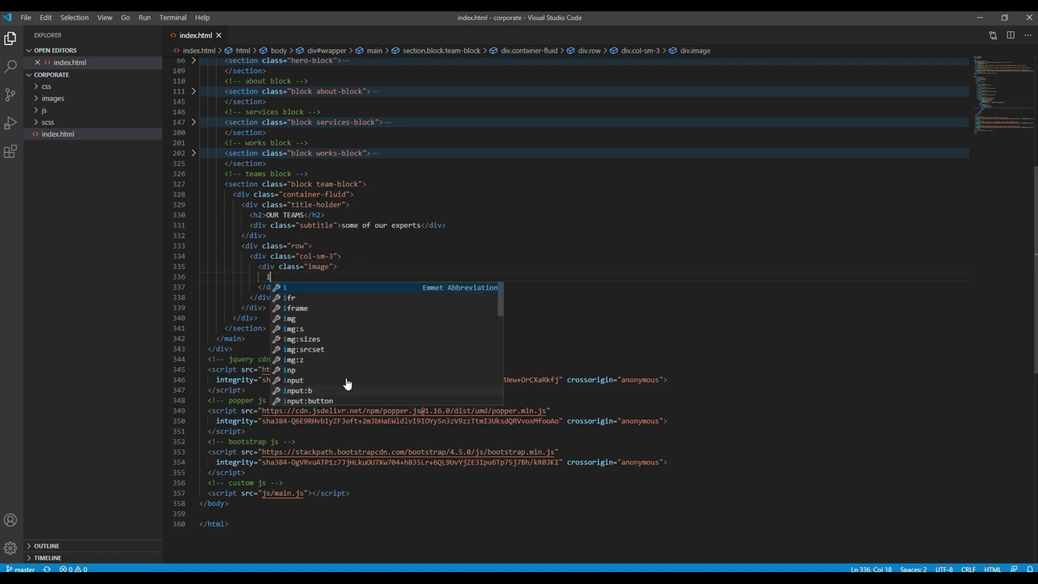
key("Tab")
type("image")
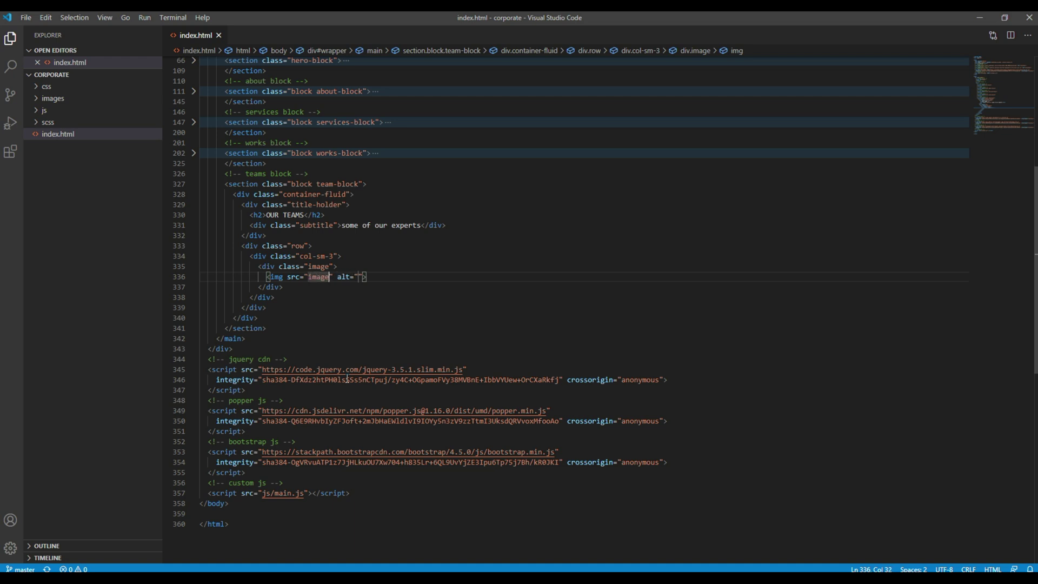
type("s/")
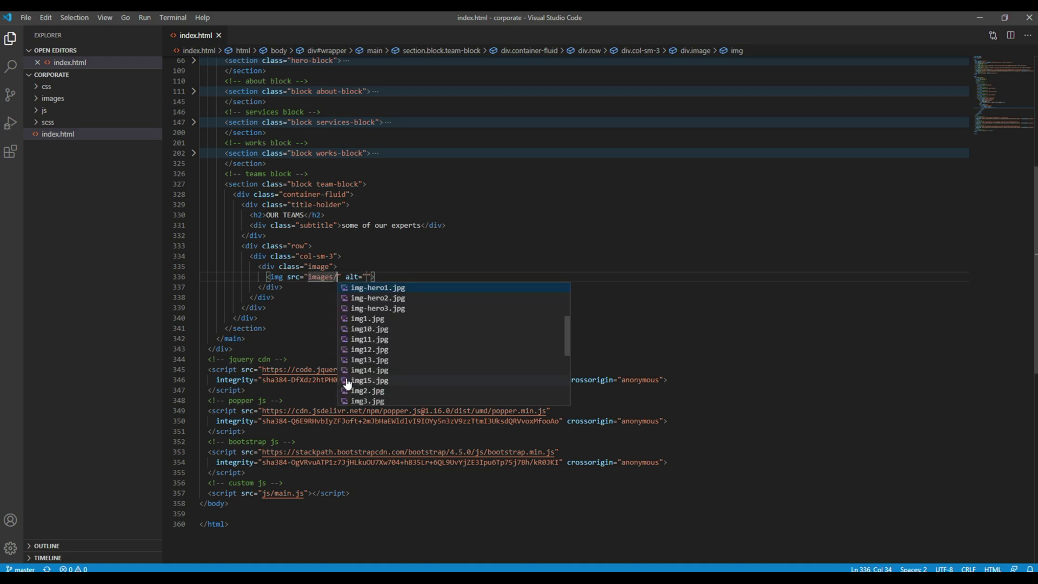
type("team1")
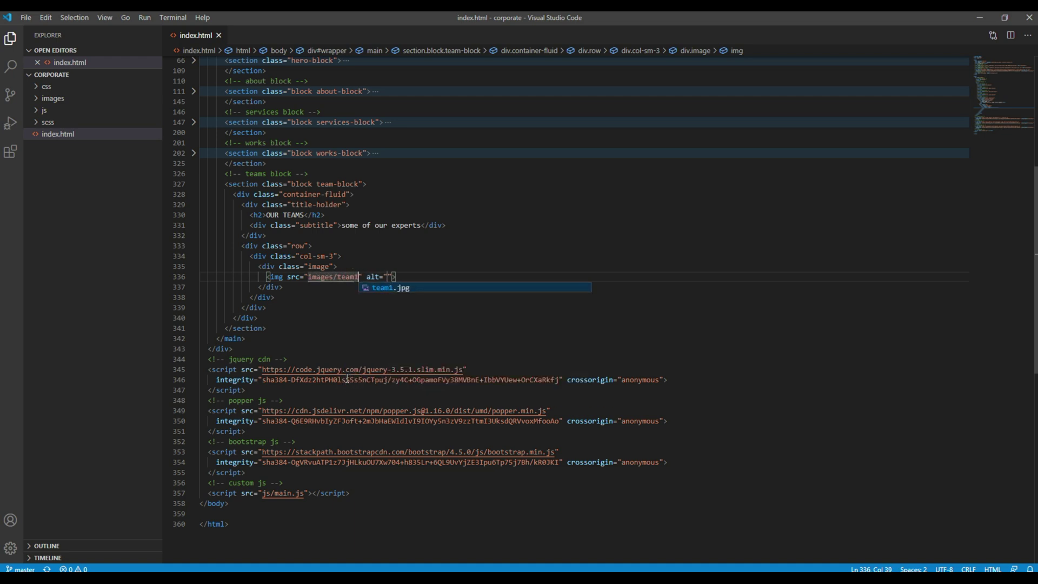
type(".jpg")
key("Right")
key("Right")
key("Right")
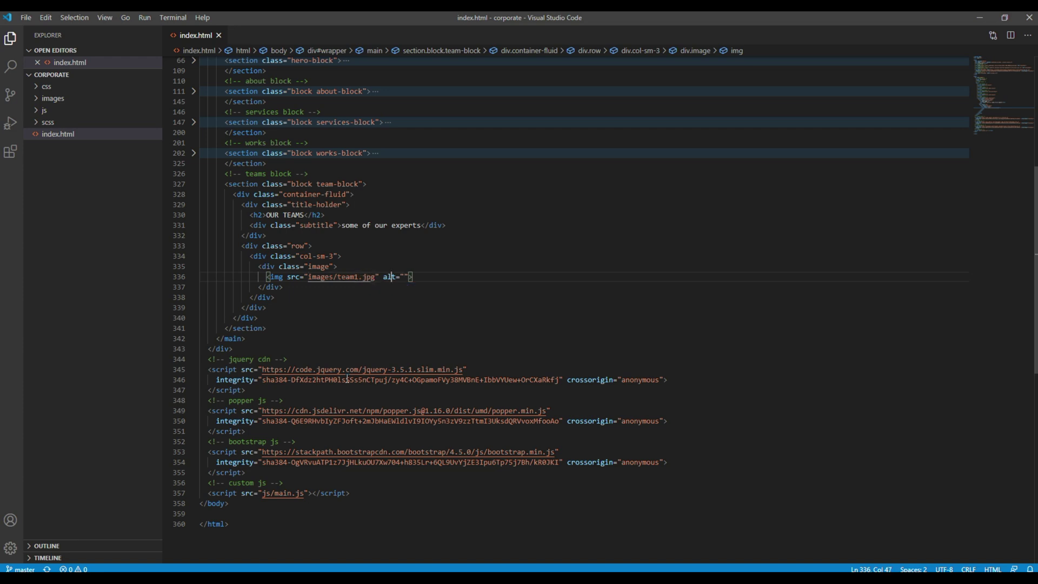
key("Right")
type("Image ")
type("Description")
key("Right")
key("Right")
key("Return")
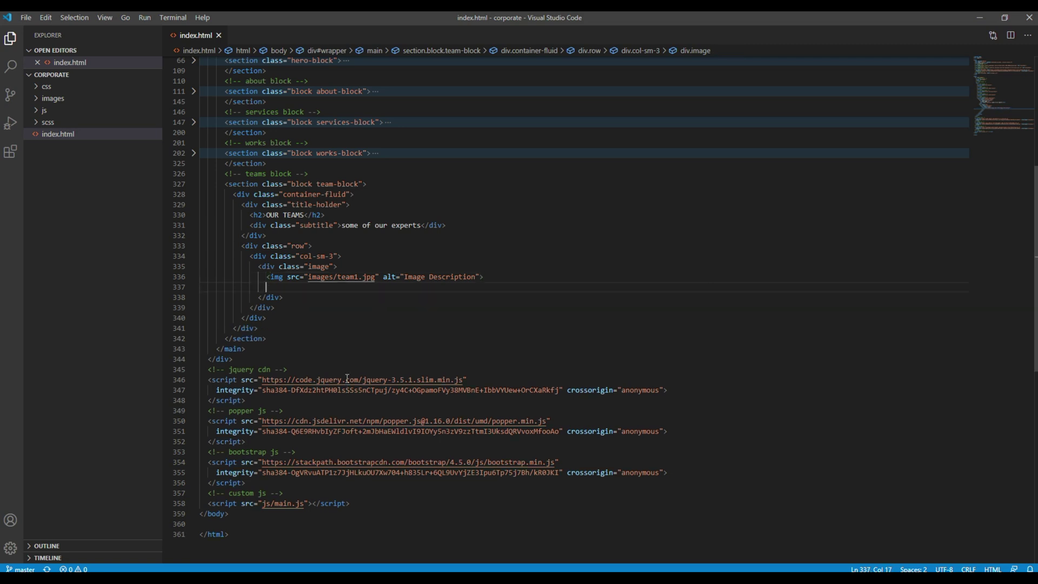
type("div.")
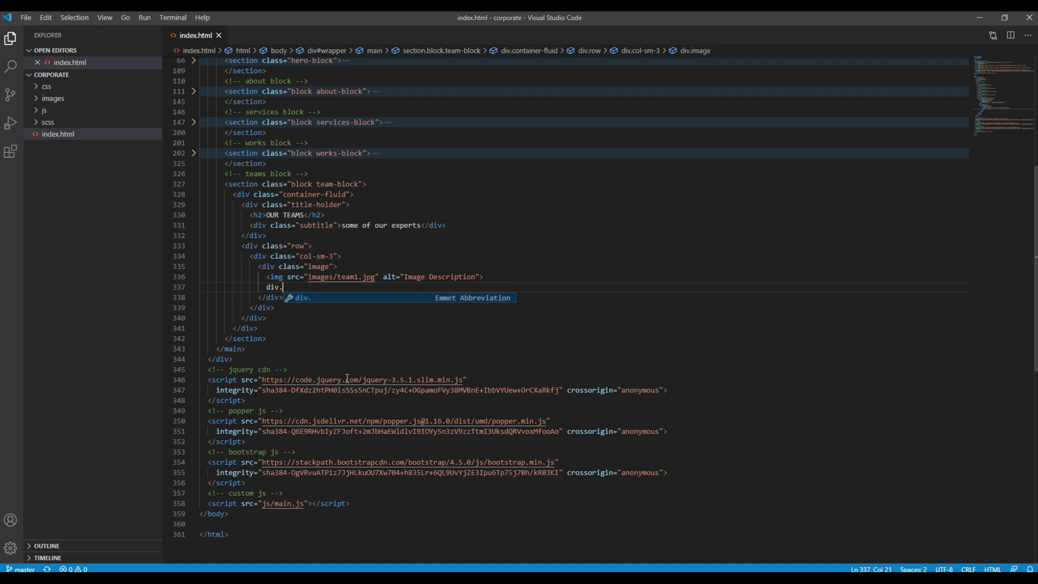
type("overlay")
Nest an overlay div, a socials div and a ul inside the image block.
key("Tab")
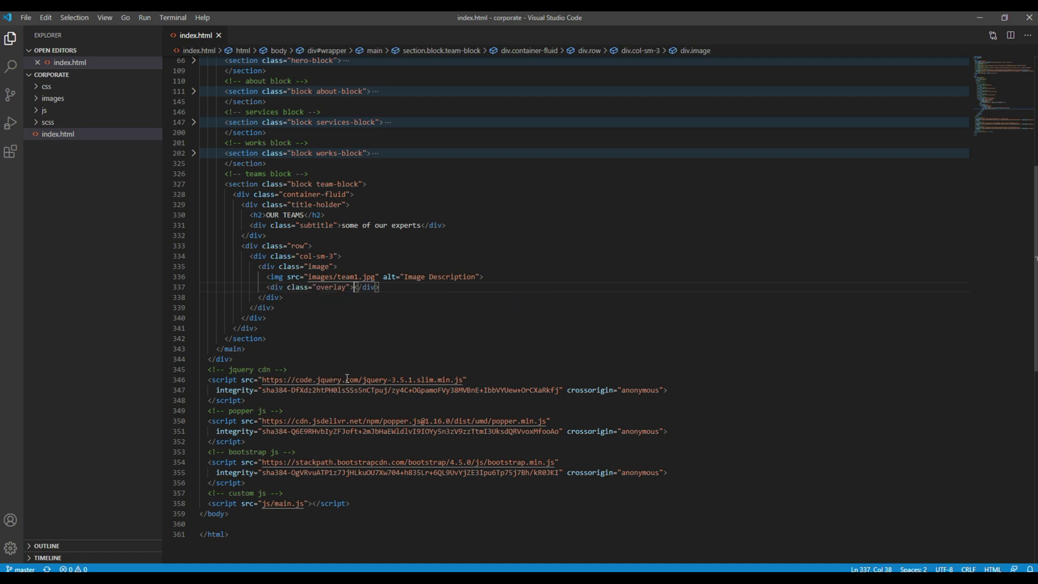
key("Return")
type("di")
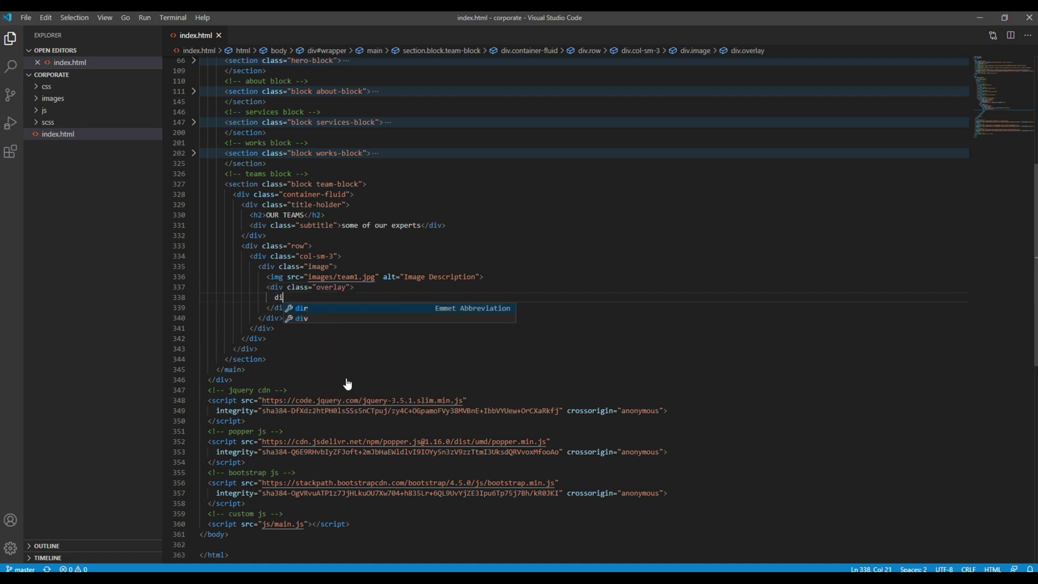
type("v.")
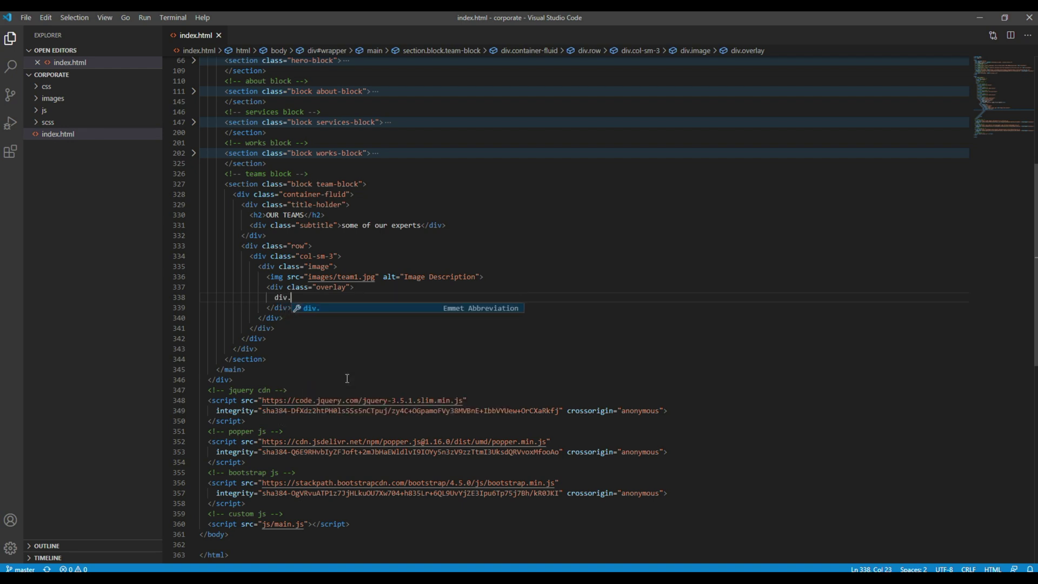
type("socials")
key("Tab")
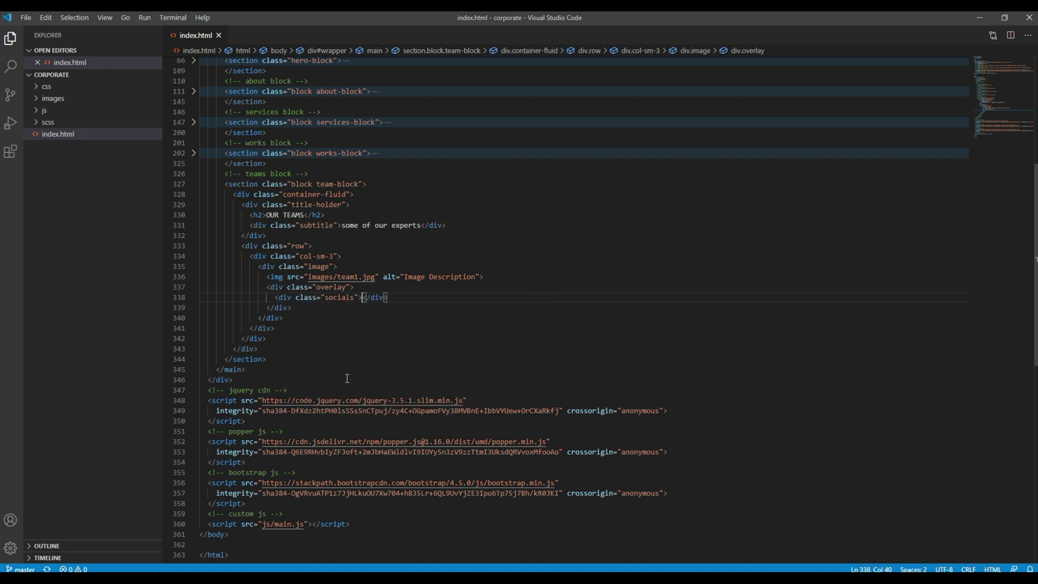
key("Return")
type("ul")
key("Tab")
key("Return")
type("li")
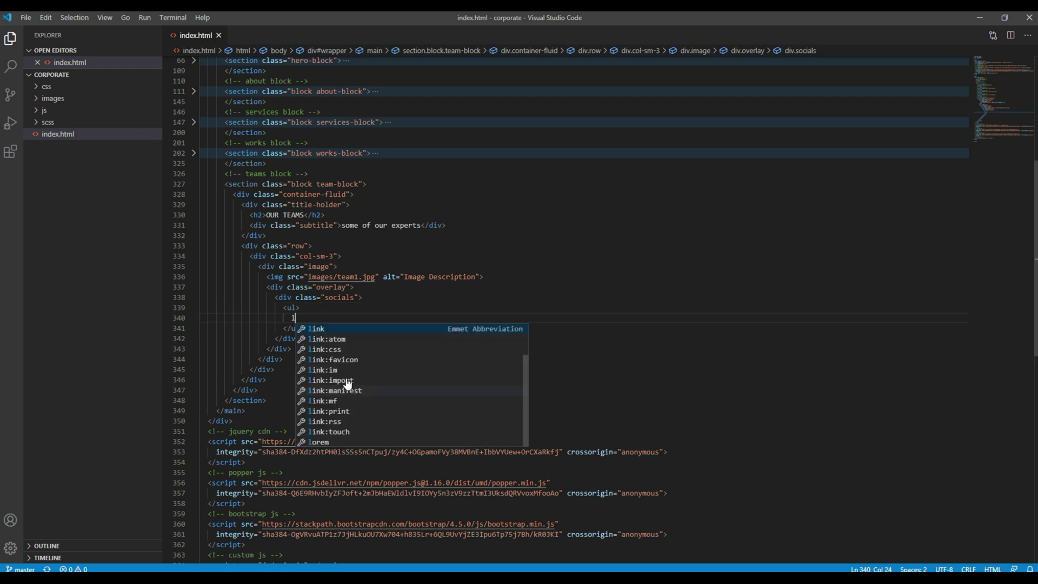
Add a list item holding a link to '#'.
key("Tab")
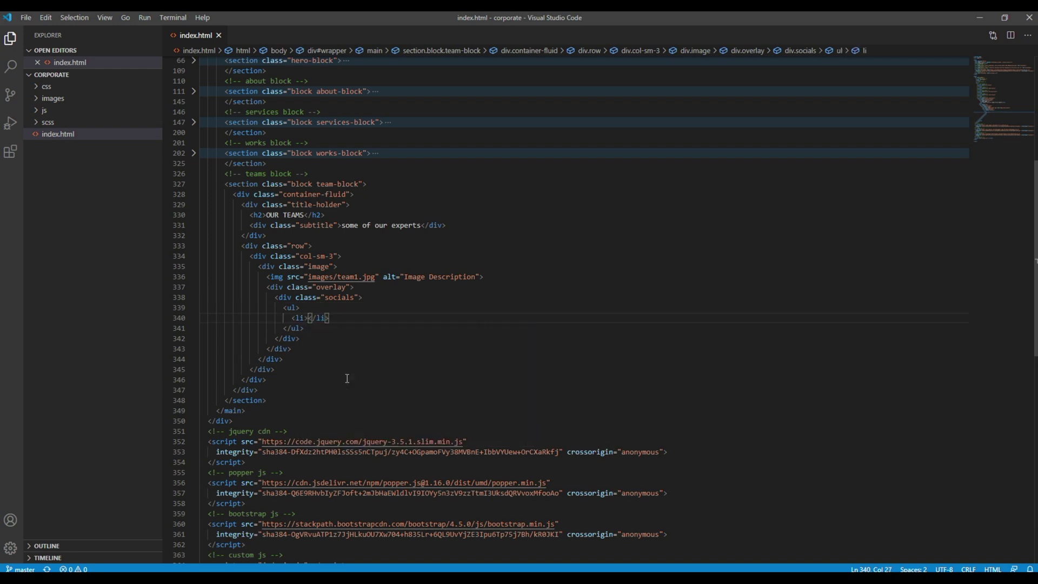
type("a")
key("Tab")
type("#")
key("Tab")
key("Tab")
Duplicate the list item twice so the socials list has three links.
key("shift+Home")
key("ctrl+c")
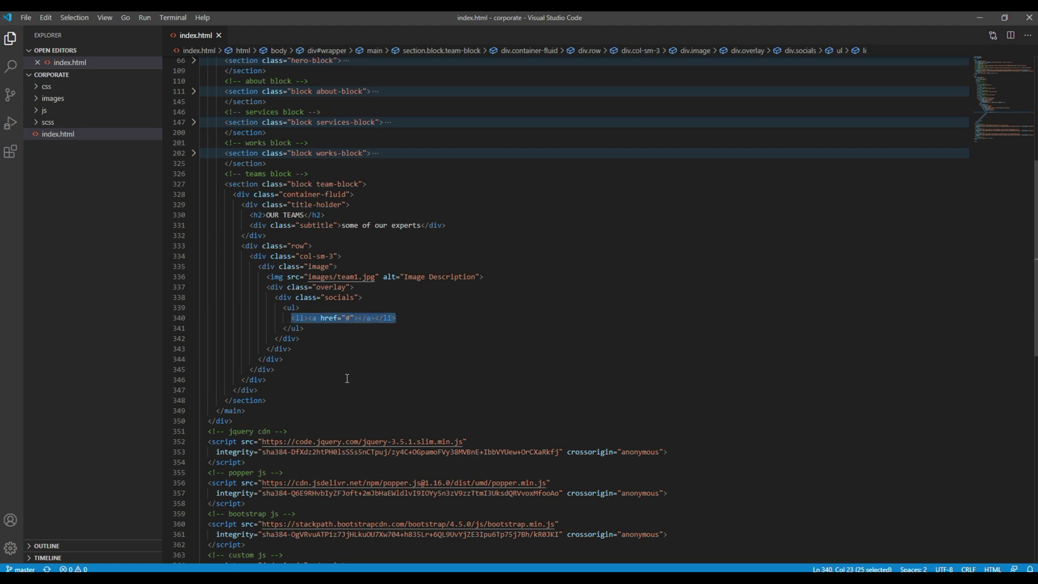
key("End")
key("Return")
key("ctrl+v")
key("Return")
key("ctrl+v")
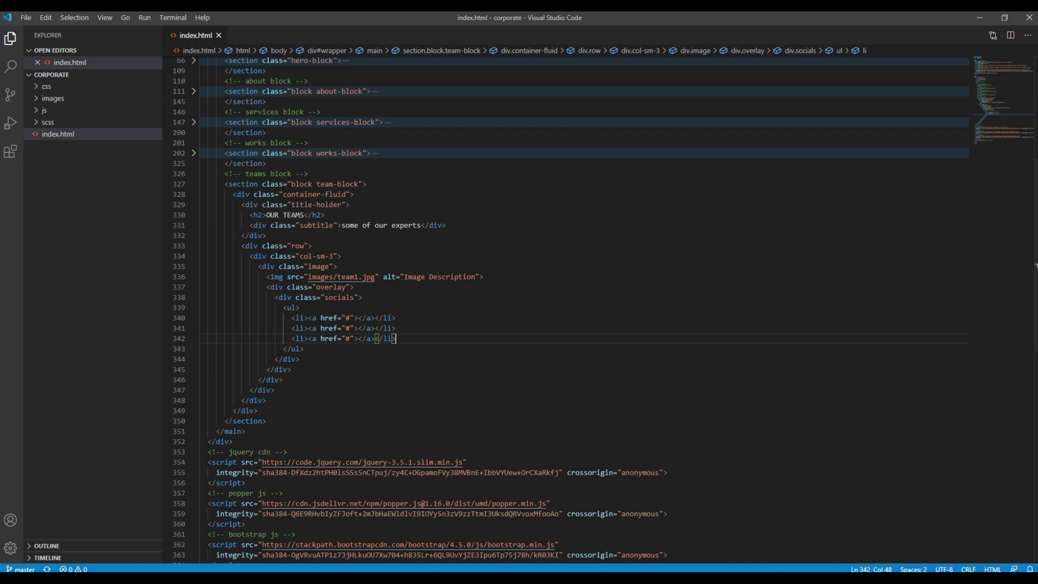
key("alt+Tab")
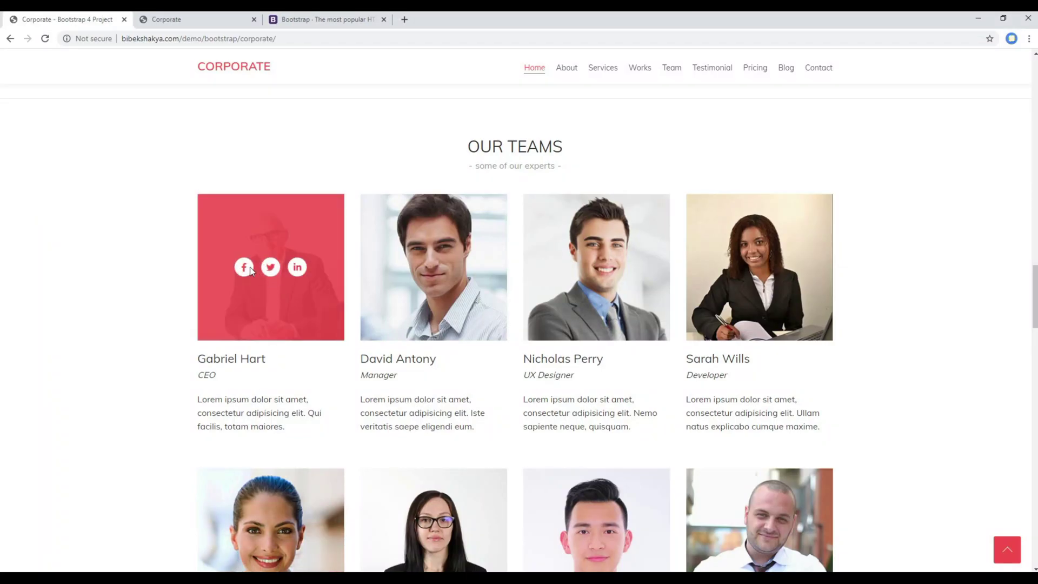
Copy the demo's Facebook icon markup into the first social link.
right_click(246, 266)
left_click(297, 367)
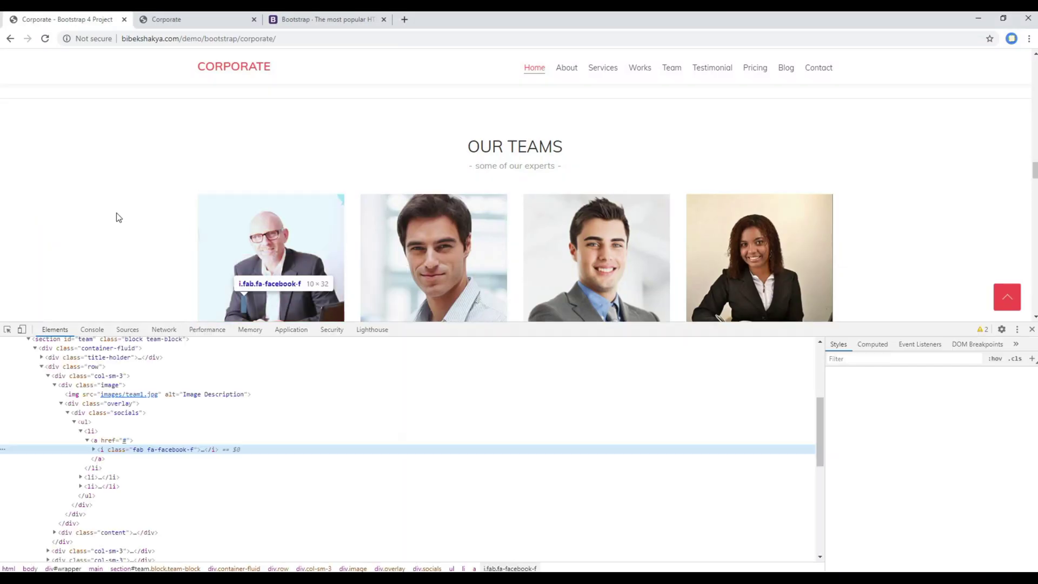
right_click(113, 449)
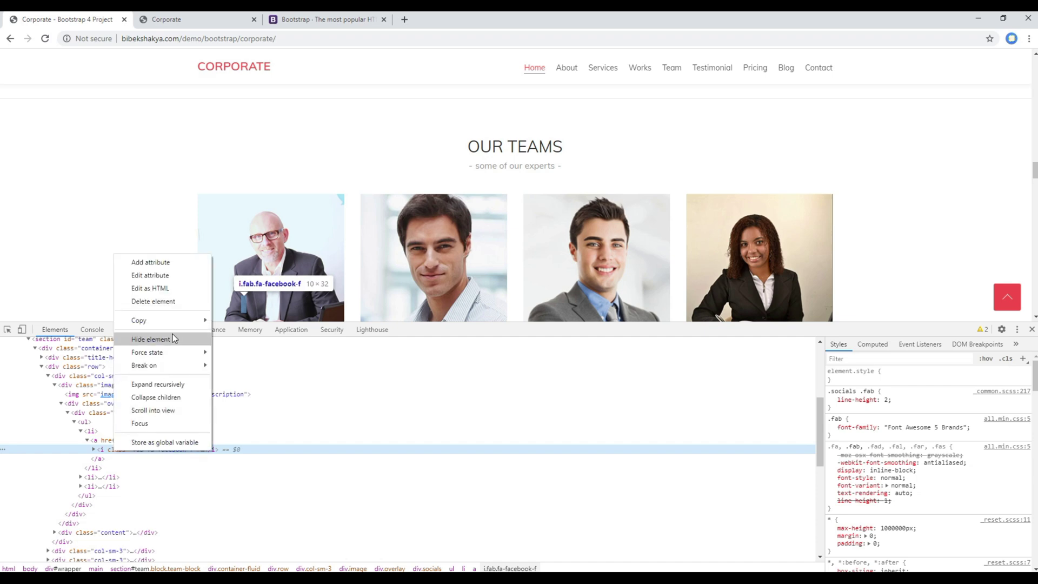
left_click(150, 288)
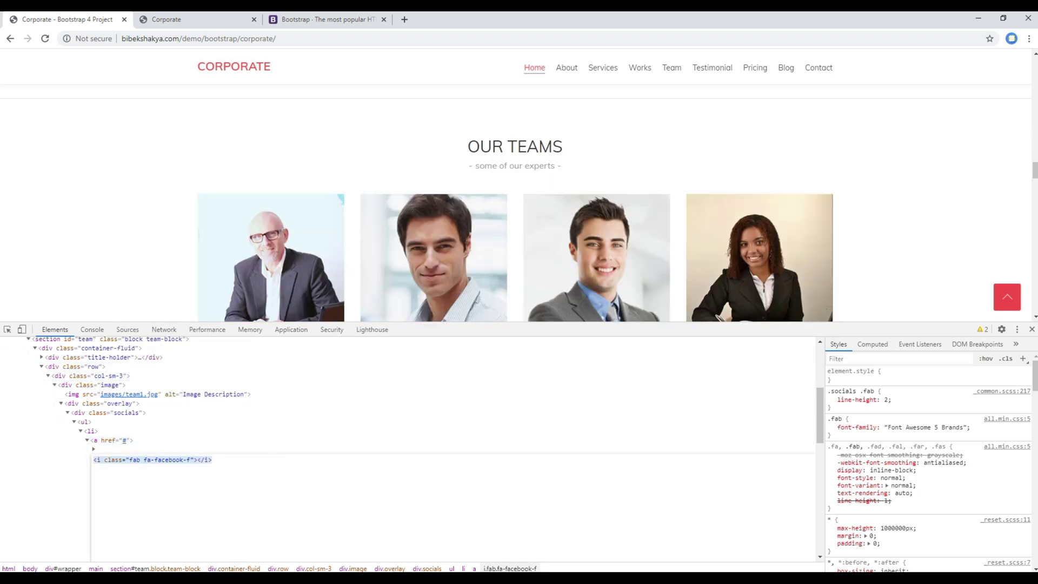
key("alt+Tab")
left_click(359, 318)
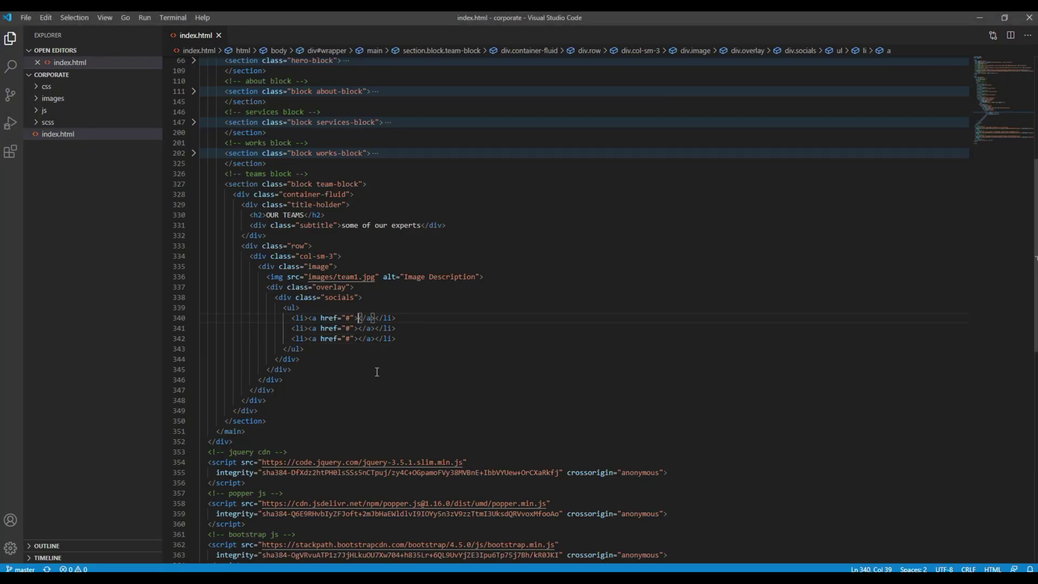
type("<i class=\"fab fa-facebook-f\"></i>")
key("alt+Tab")
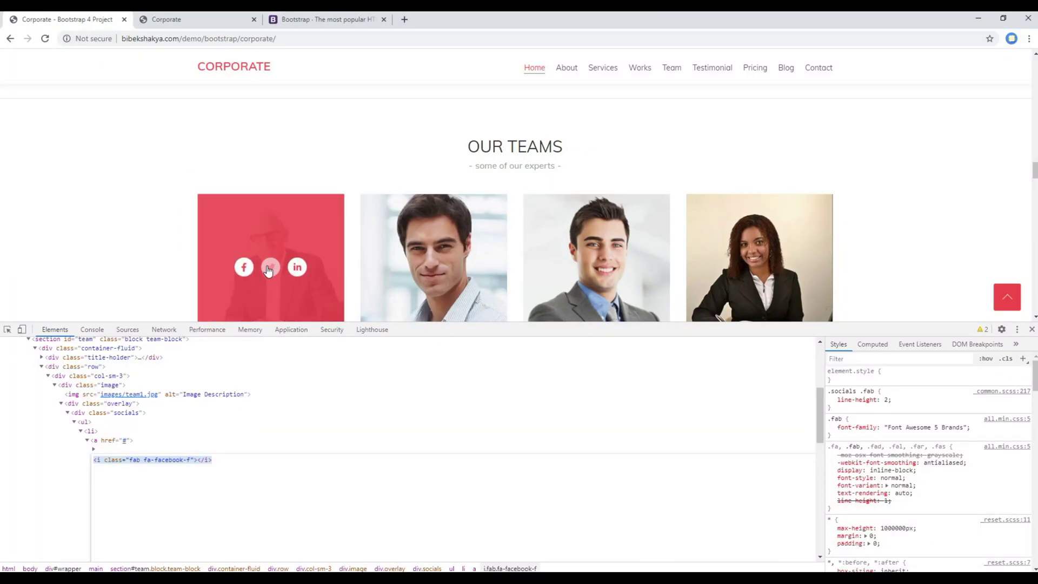
Copy the Twitter icon markup into the second social link.
right_click(268, 266)
left_click(309, 359)
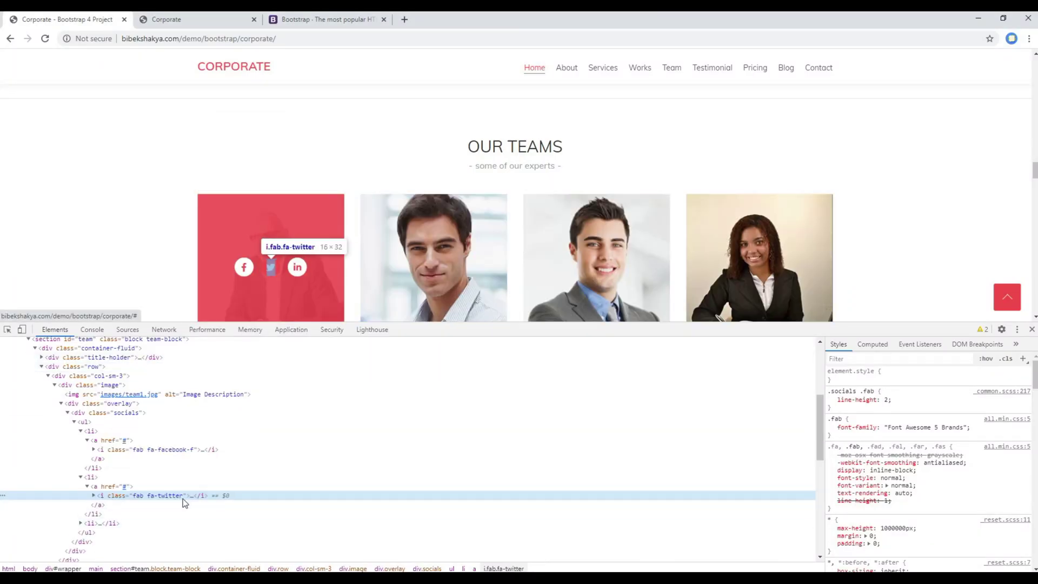
right_click(183, 497)
left_click(229, 338)
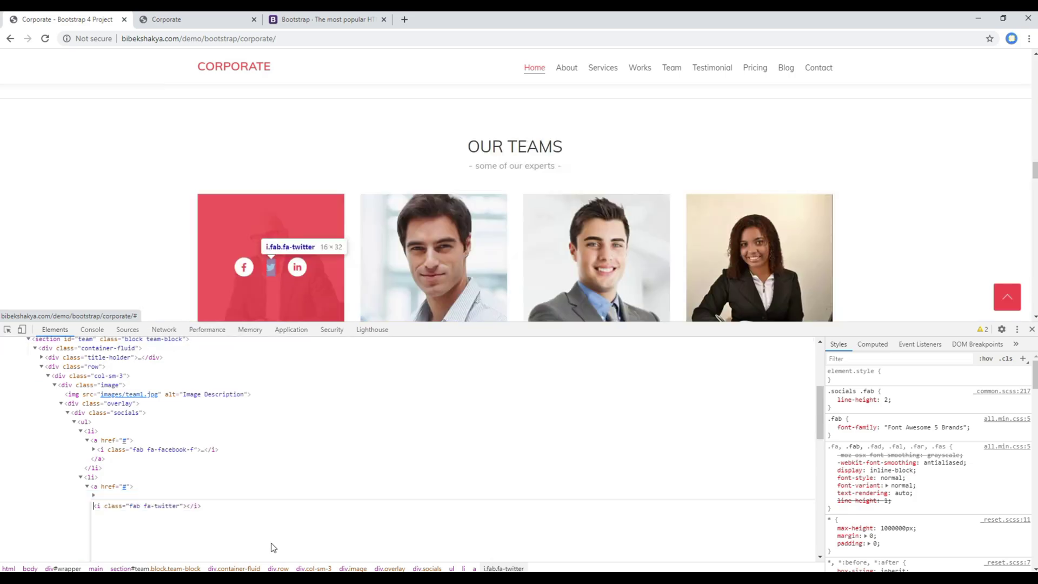
key("alt+Tab")
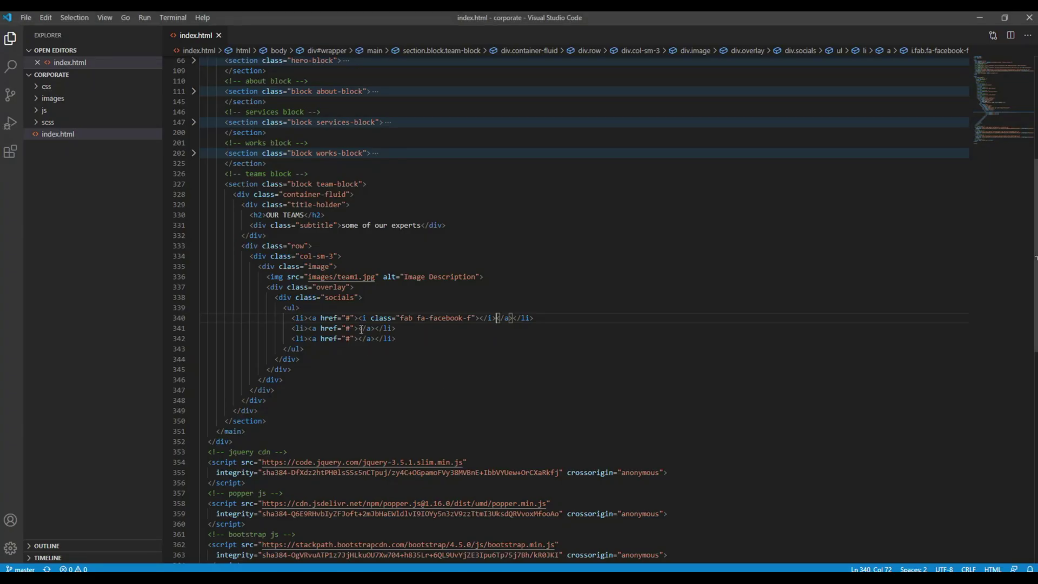
left_click(358, 328)
type("<i class=\"fab fa-twitter\"></i>")
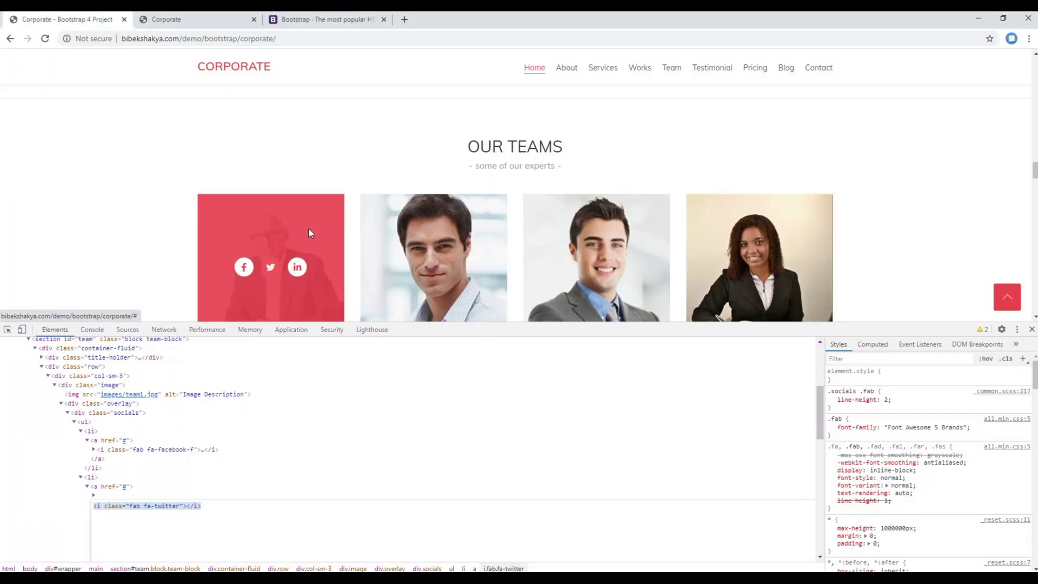
Copy the LinkedIn icon markup into the third social link.
right_click(296, 268)
left_click(327, 363)
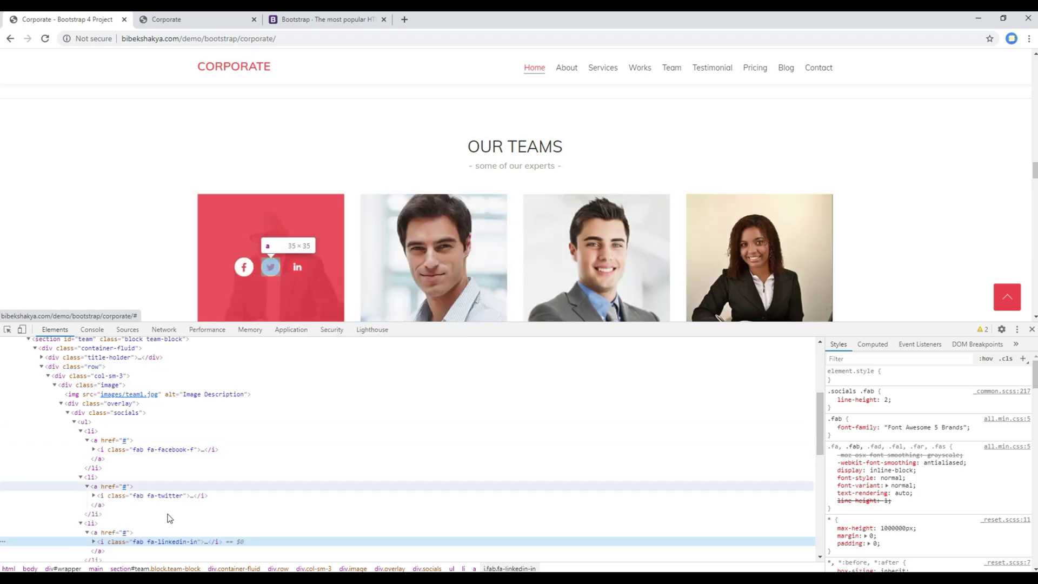
right_click(163, 540)
left_click(198, 387)
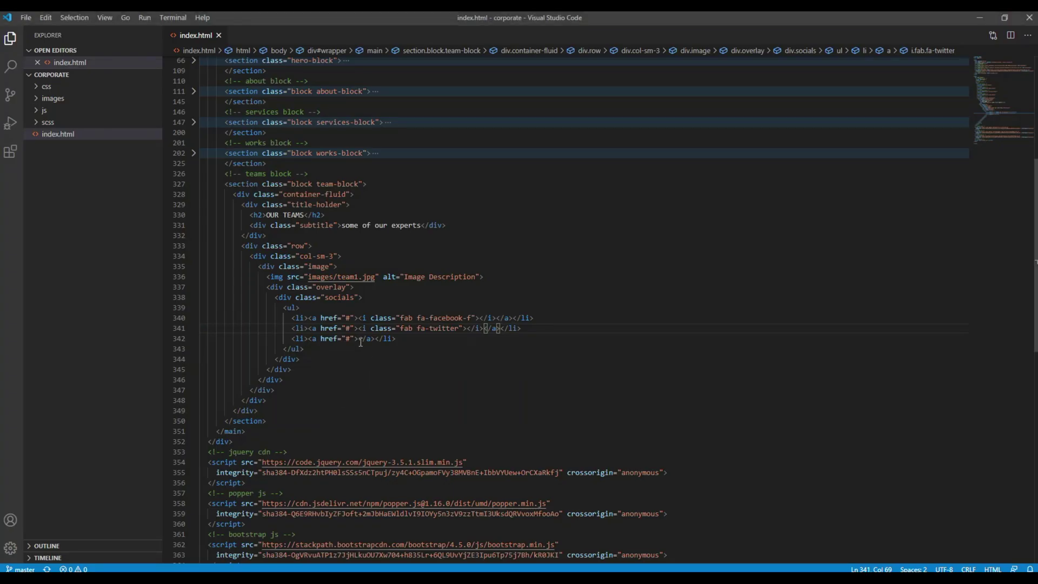
left_click(358, 338)
type("<i class=\"fab fa-linkedin-in\"></i>")
key("Down")
key("Down")
key("Down")
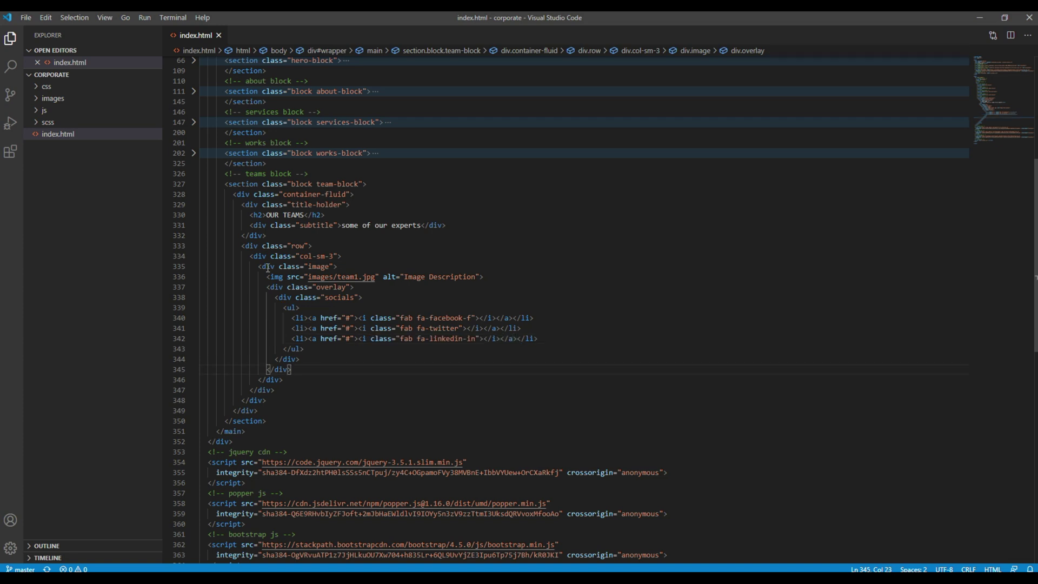
left_click(261, 267)
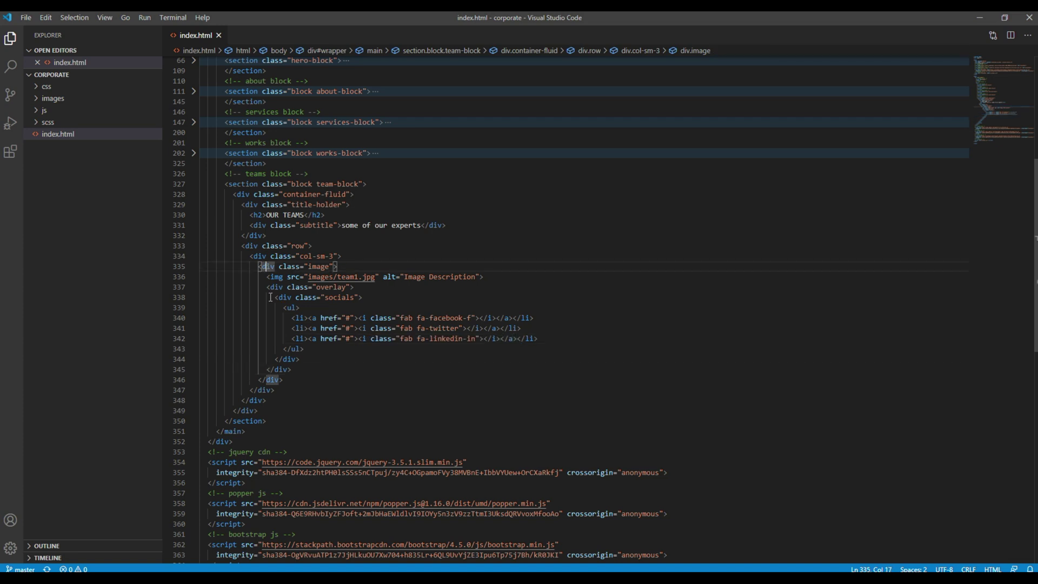
Below the image block, add a content div with an h3, a designation span and an empty paragraph.
left_click(290, 379)
scroll(303, 381, "down", 1)
key("Return")
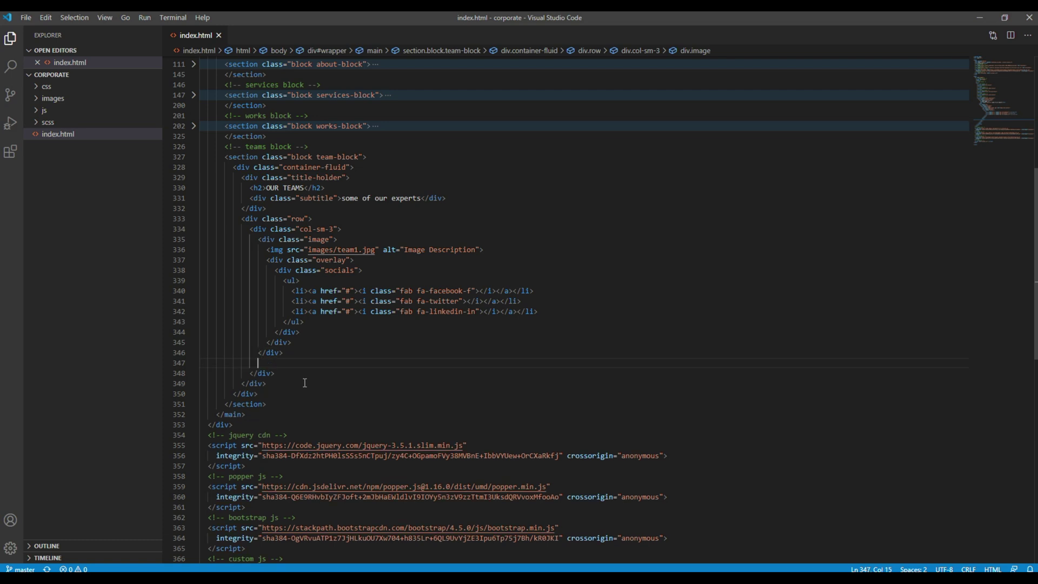
scroll(308, 377, "down", 1)
type("div.")
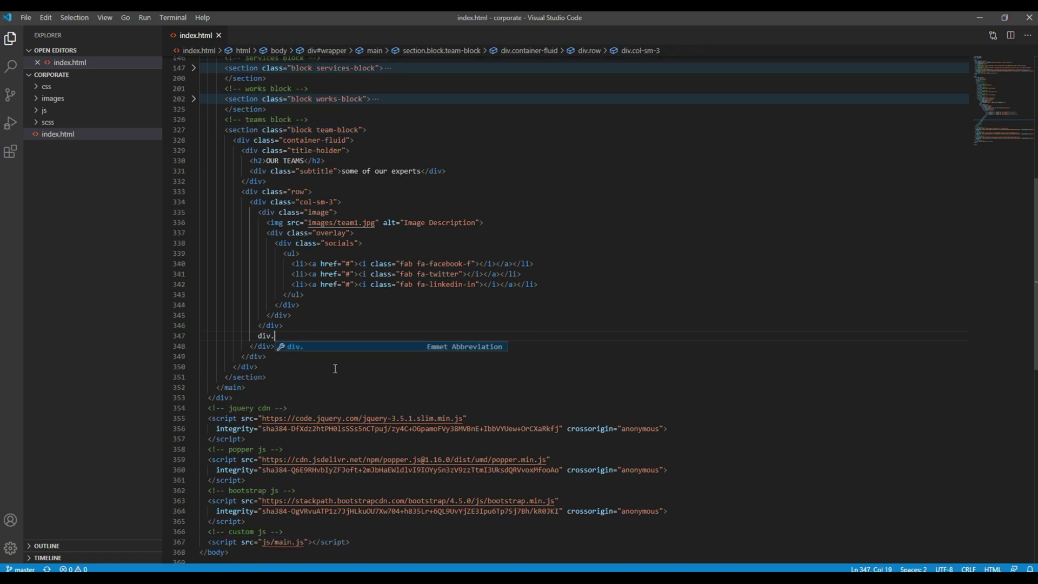
type("content")
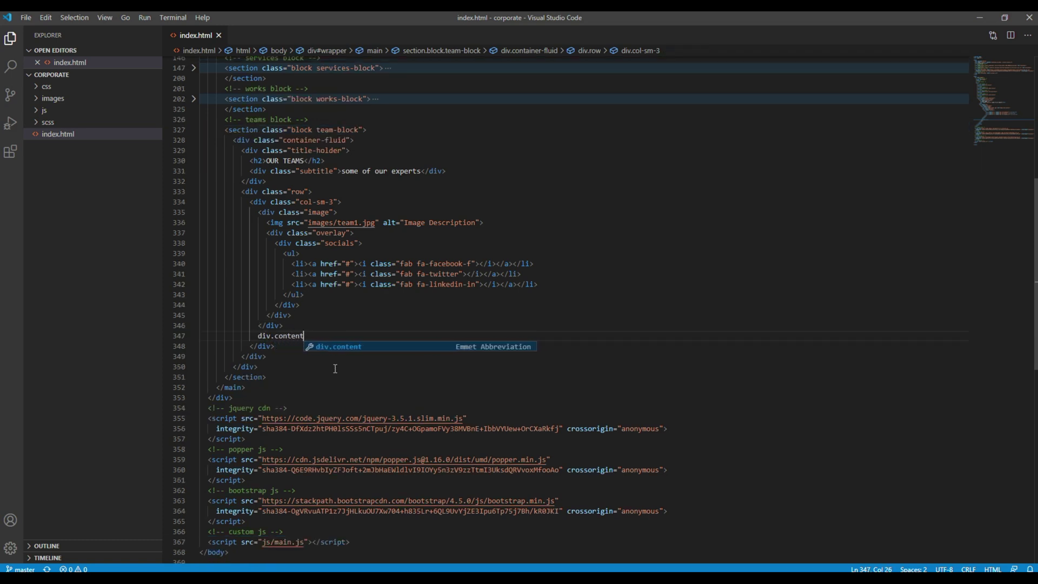
key("Tab")
key("Return")
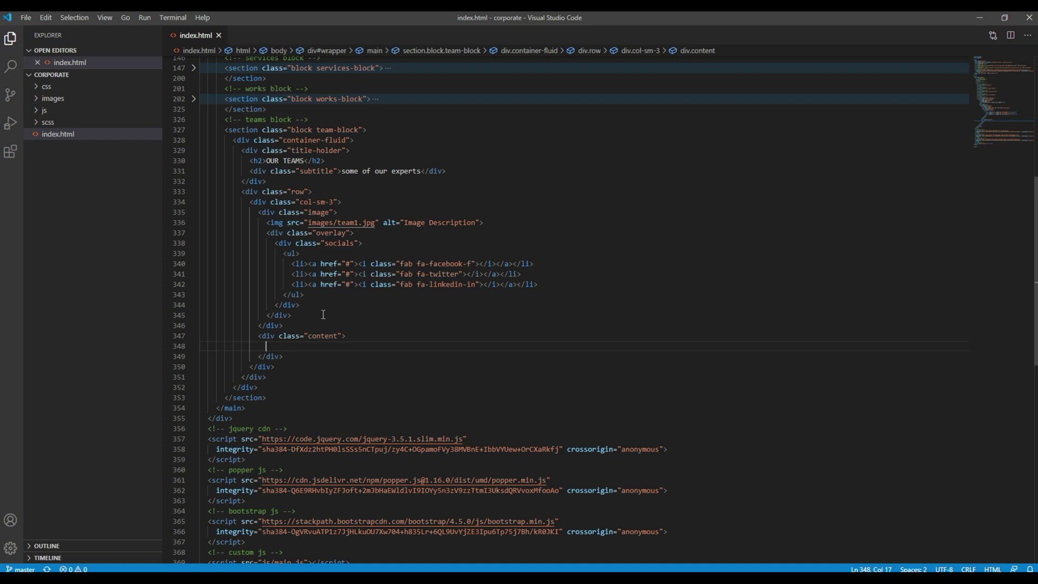
scroll(378, 312, "down", 2)
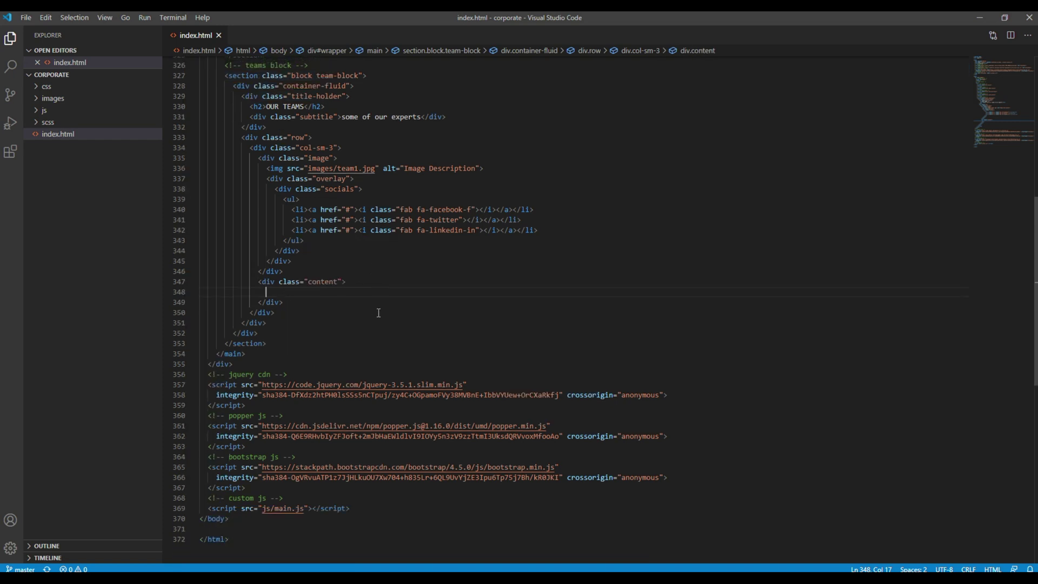
type("h3")
key("Tab")
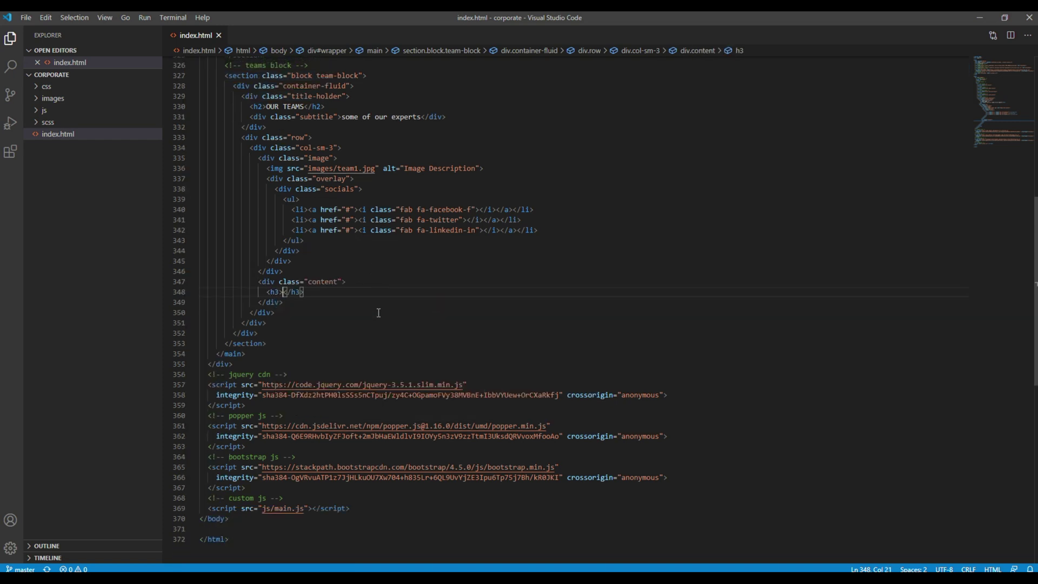
key("Return")
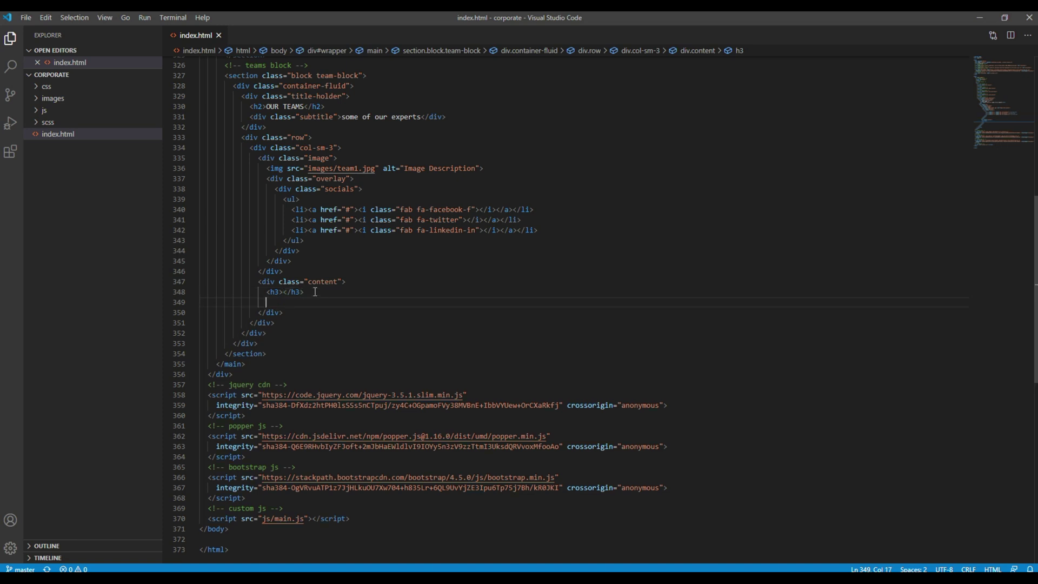
type("span.")
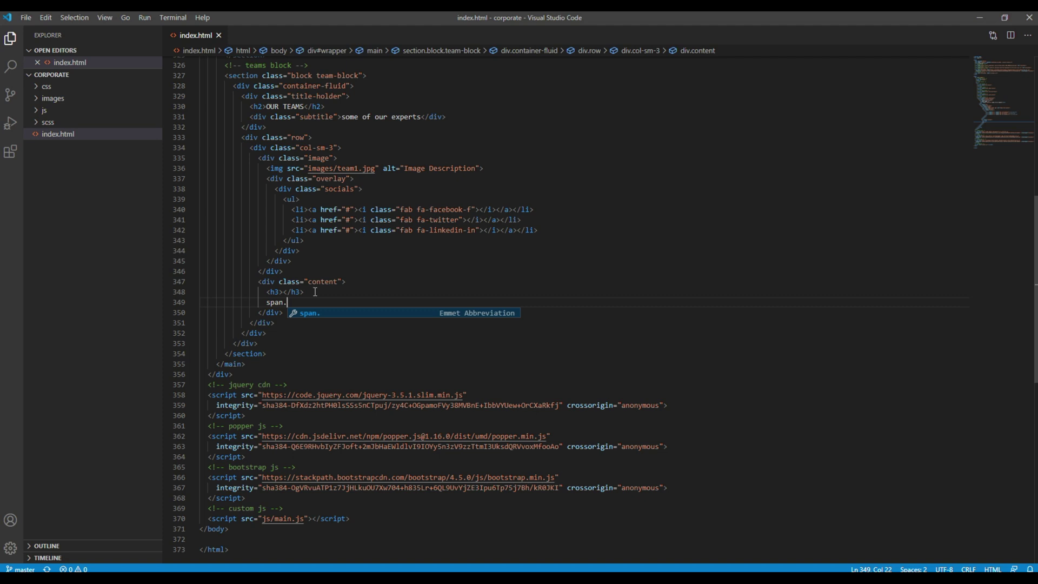
type("designation")
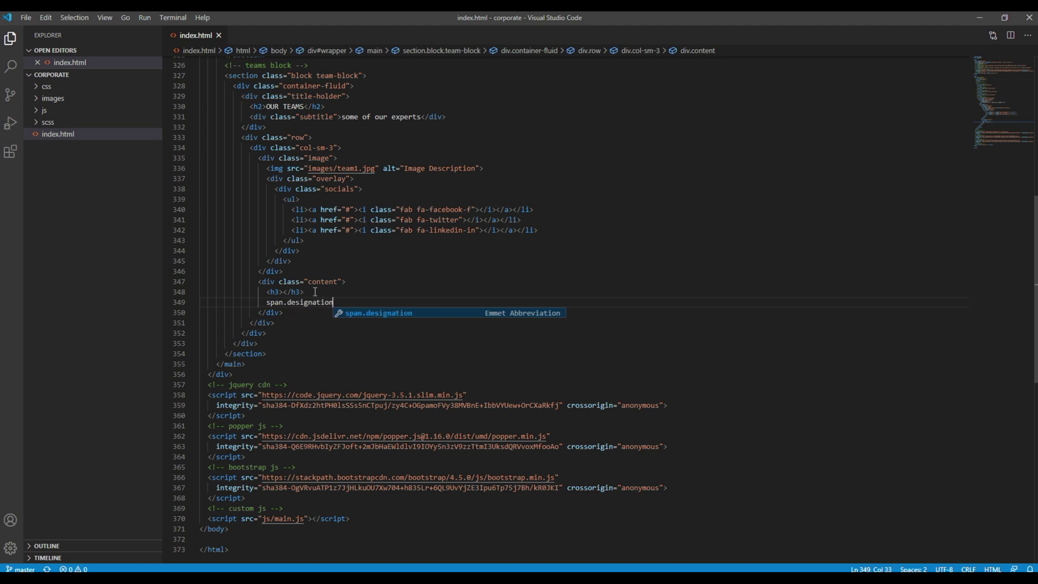
key("Tab")
key("End")
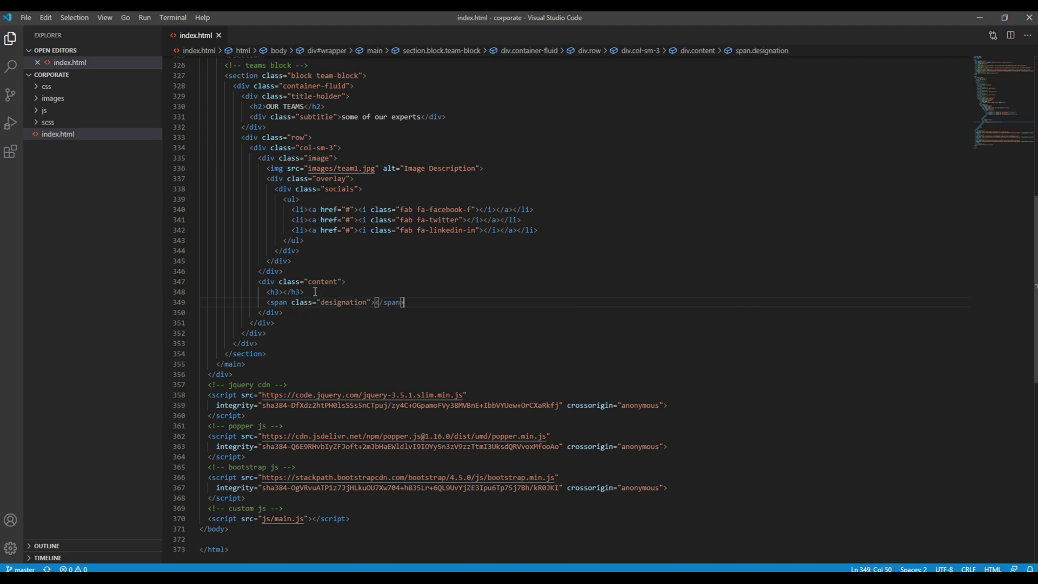
key("Return")
type("p")
key("Tab")
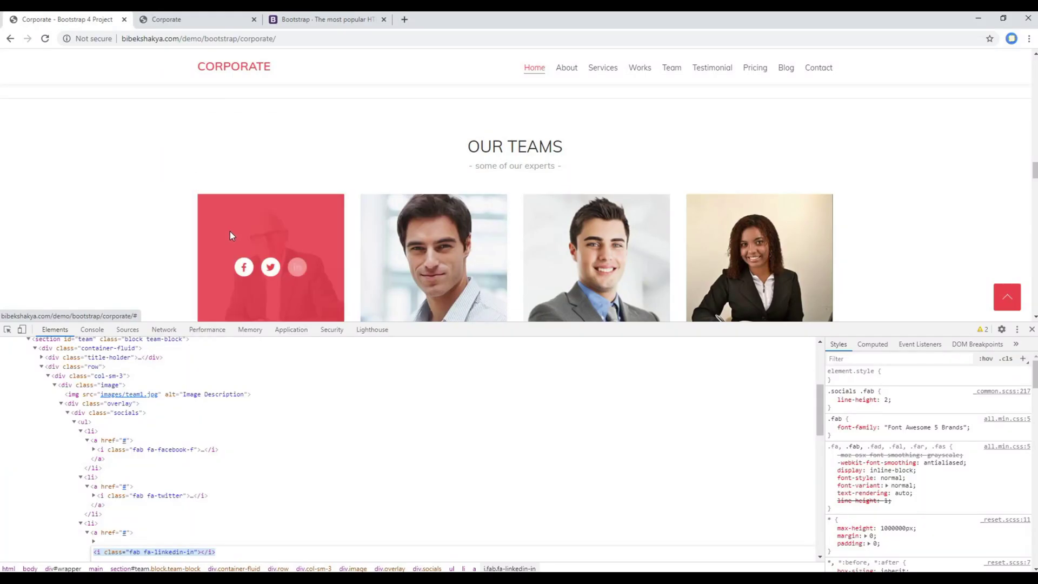
scroll(229, 231, "down", 2)
scroll(147, 229, "down", 2)
left_click_drag(268, 143, 199, 142)
key("ctrl+c")
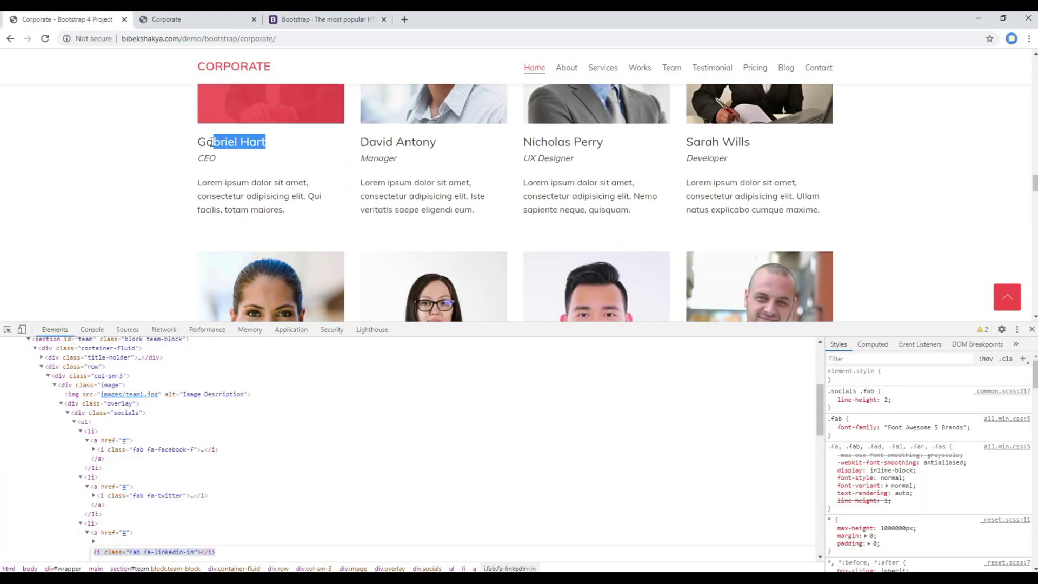
Put Gabriel Hart's name in the heading and 'CEO' in the designation span.
key("alt+Tab")
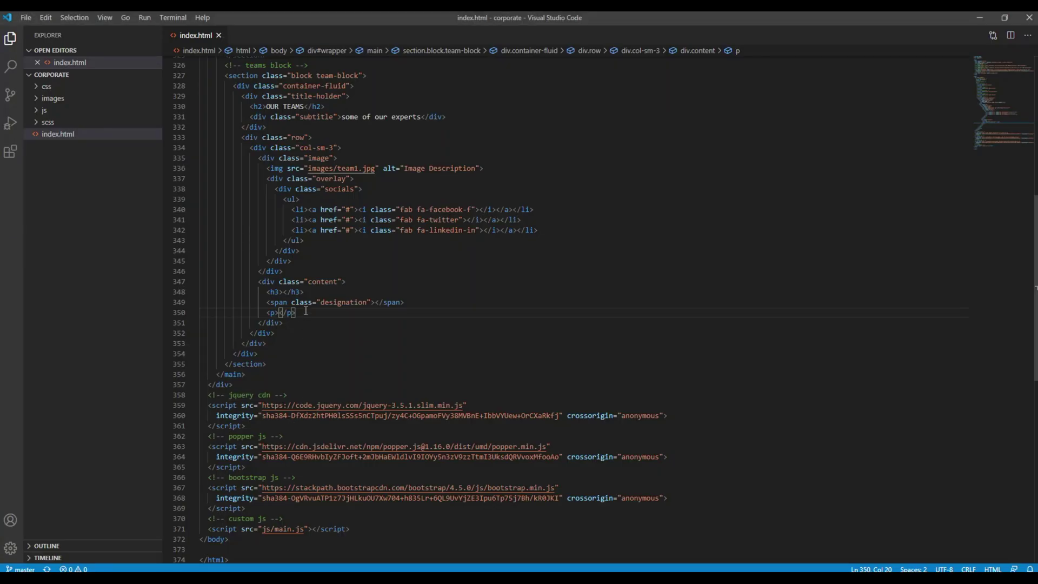
left_click(280, 292)
key("ctrl+v")
key("ctrl+z")
type("Ga")
type("briel Hart")
key("alt+Tab")
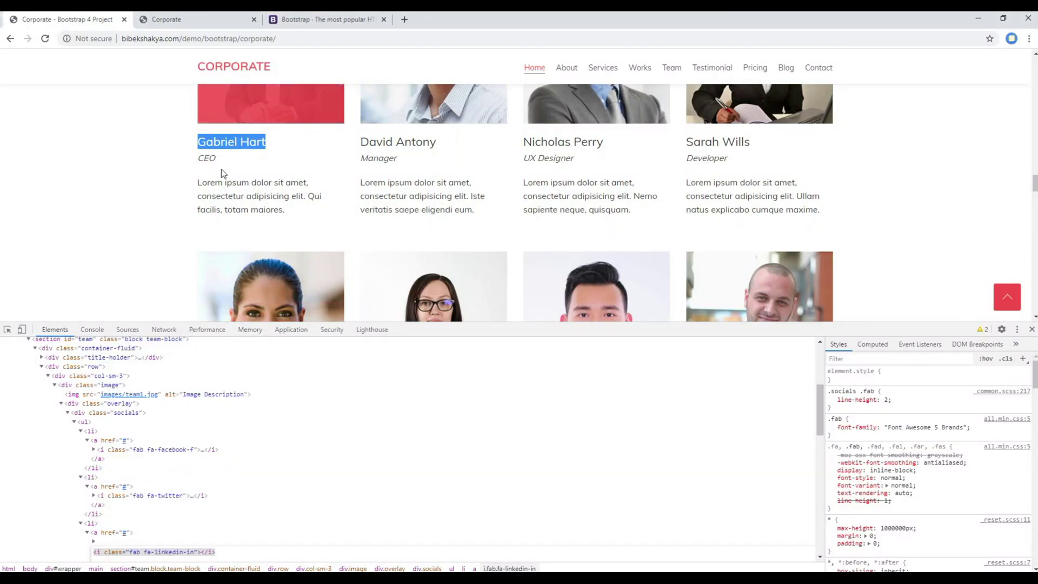
left_click_drag(198, 158, 214, 158)
key("ctrl+c")
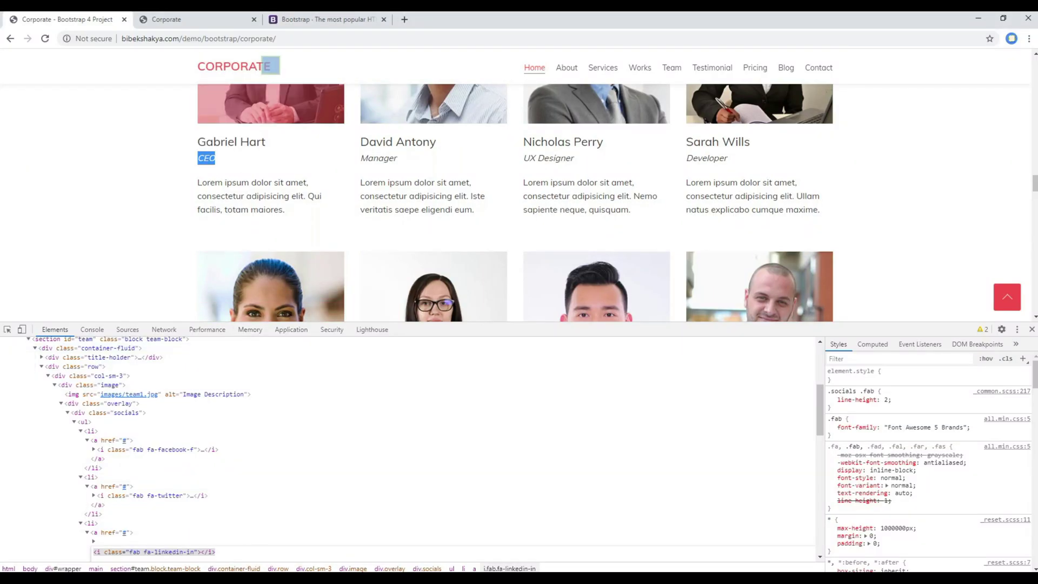
key("alt+Tab")
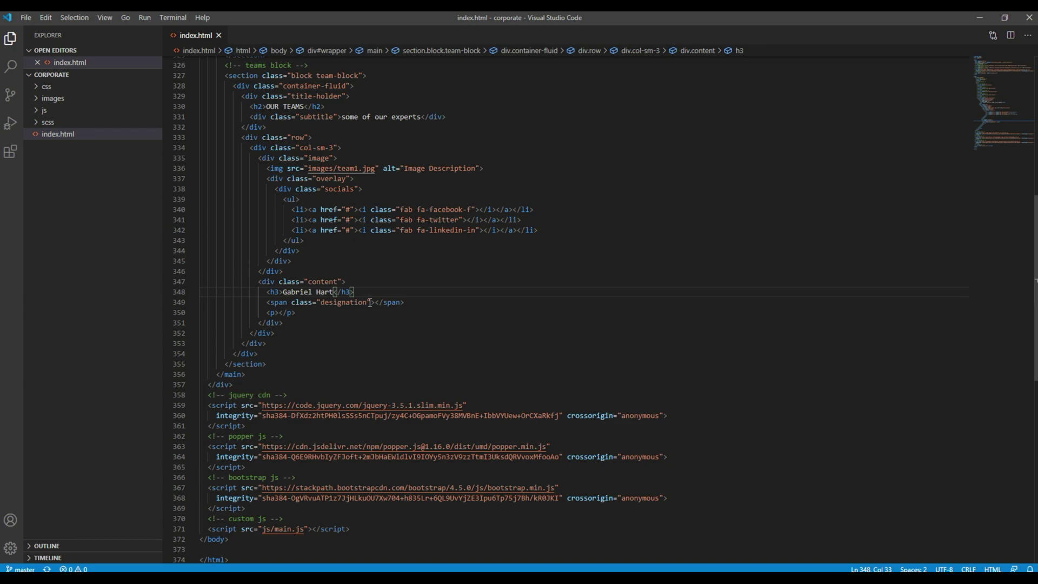
left_click(373, 301)
key("ctrl+v")
Paste the demo's Lorem ipsum description into the paragraph.
key("alt+Tab")
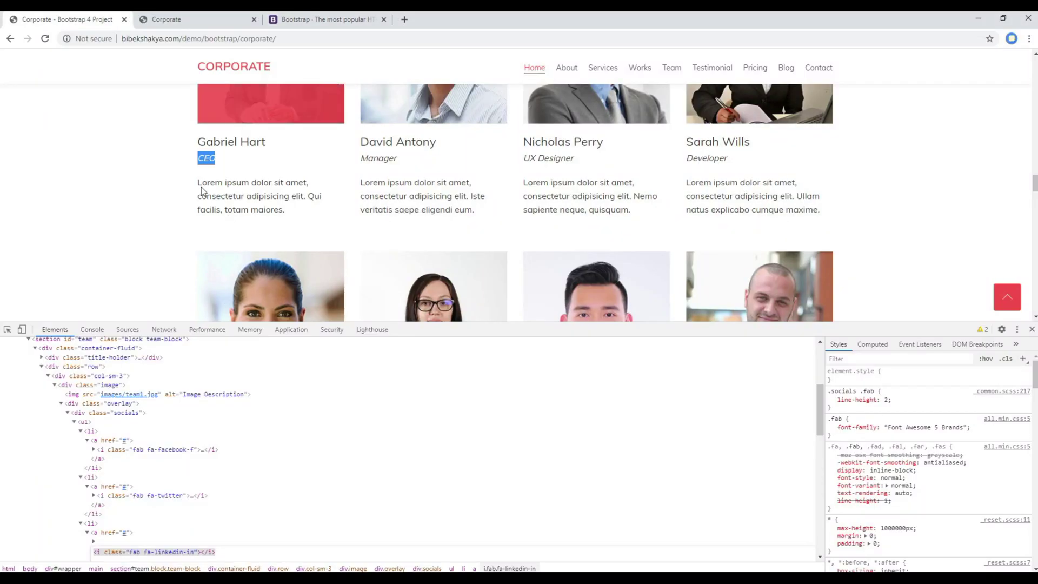
left_click_drag(200, 180, 287, 213)
key("ctrl+c")
key("alt+Tab")
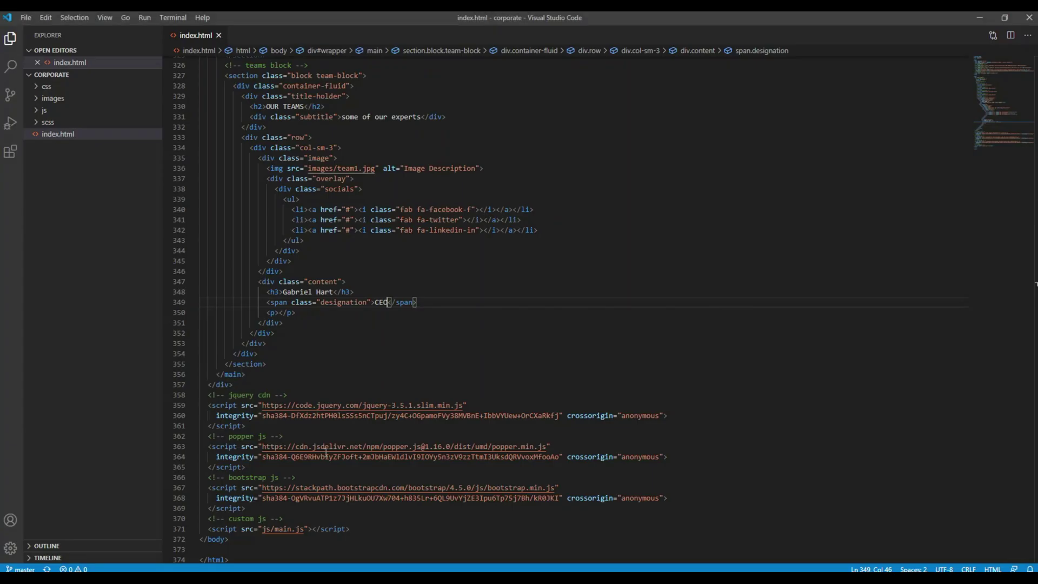
left_click(279, 312)
key("ctrl+v")
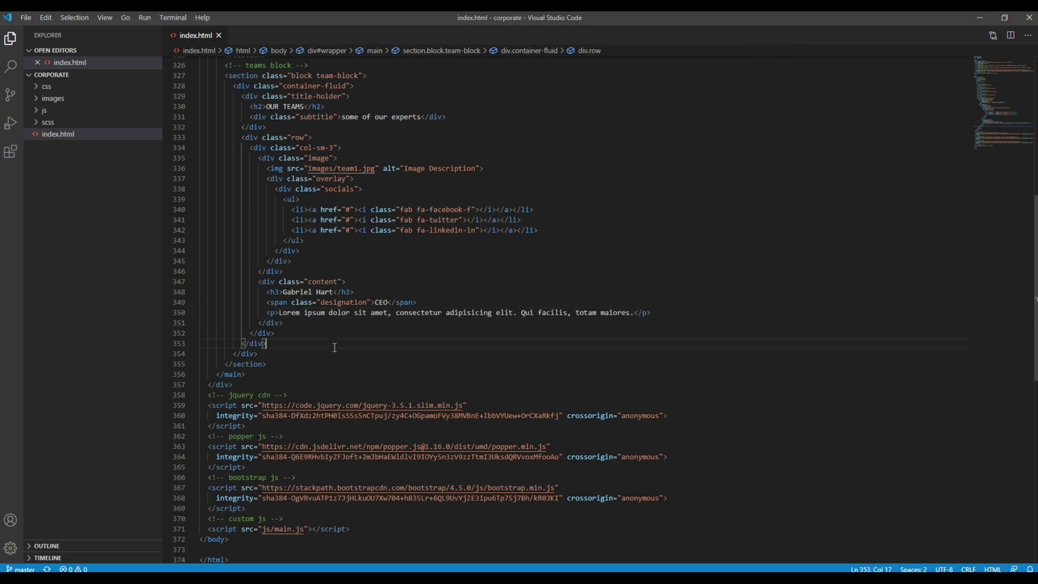
left_click(266, 344)
scroll(266, 357, "up", 1)
Close the demo's developer tools and switch to the local Corporate page.
key("alt+Tab")
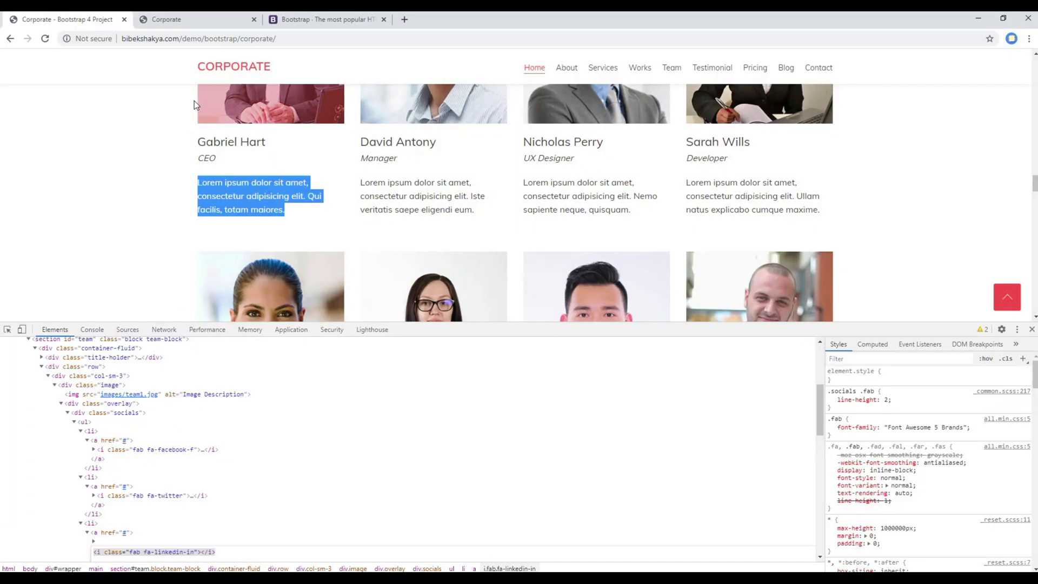
left_click(1030, 330)
left_click(155, 333)
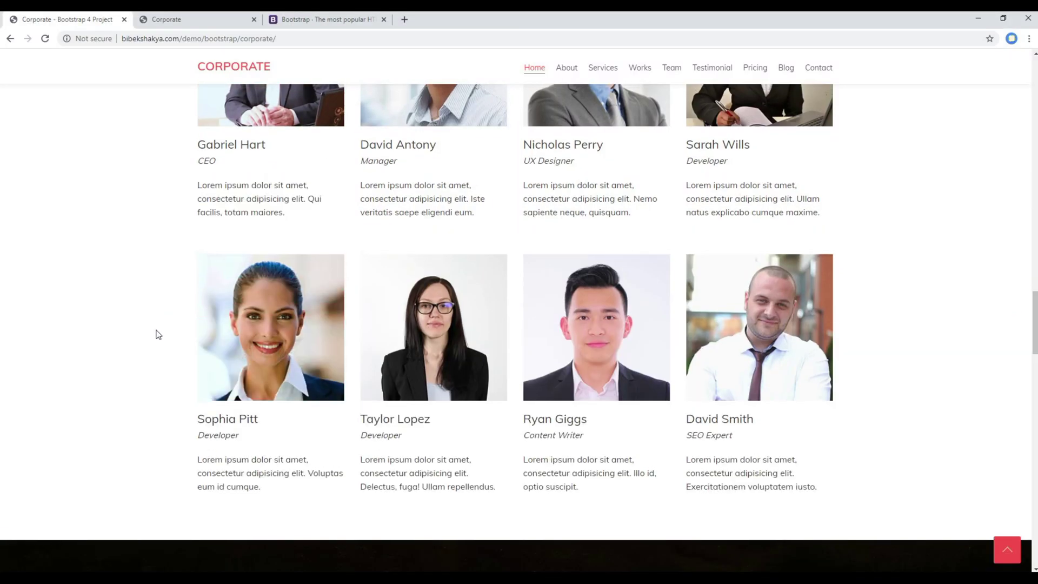
left_click(187, 20)
scroll(133, 284, "up", 5)
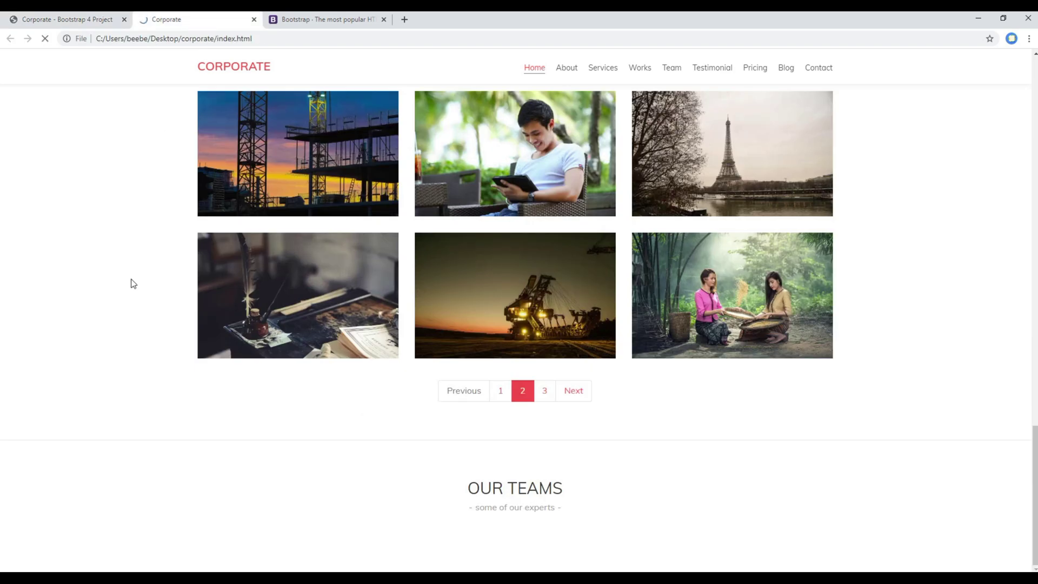
scroll(101, 355, "down", 3)
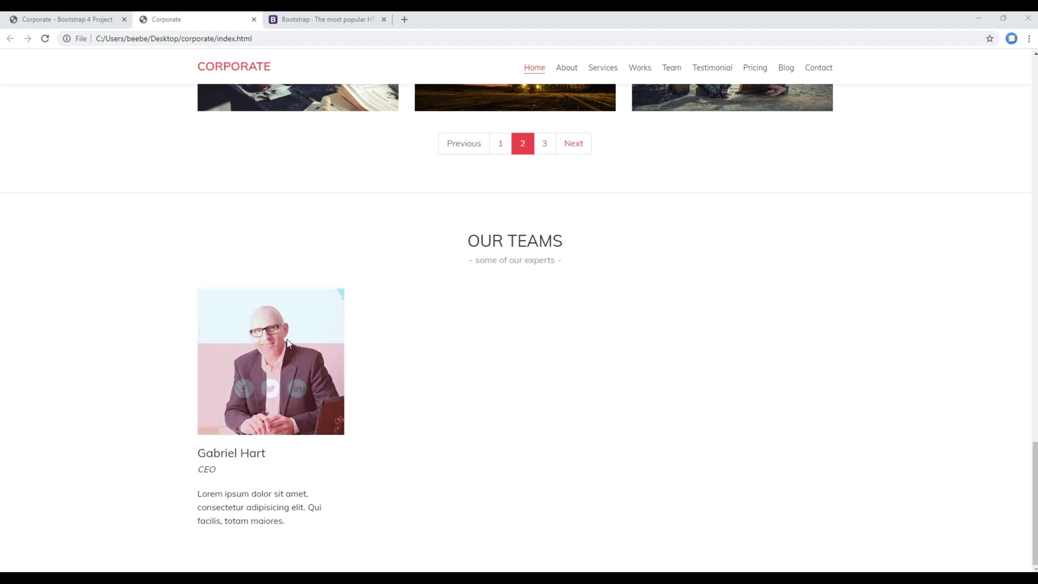
mouse_move(269, 361)
scroll(187, 300, "up", 3)
mouse_move(298, 266)
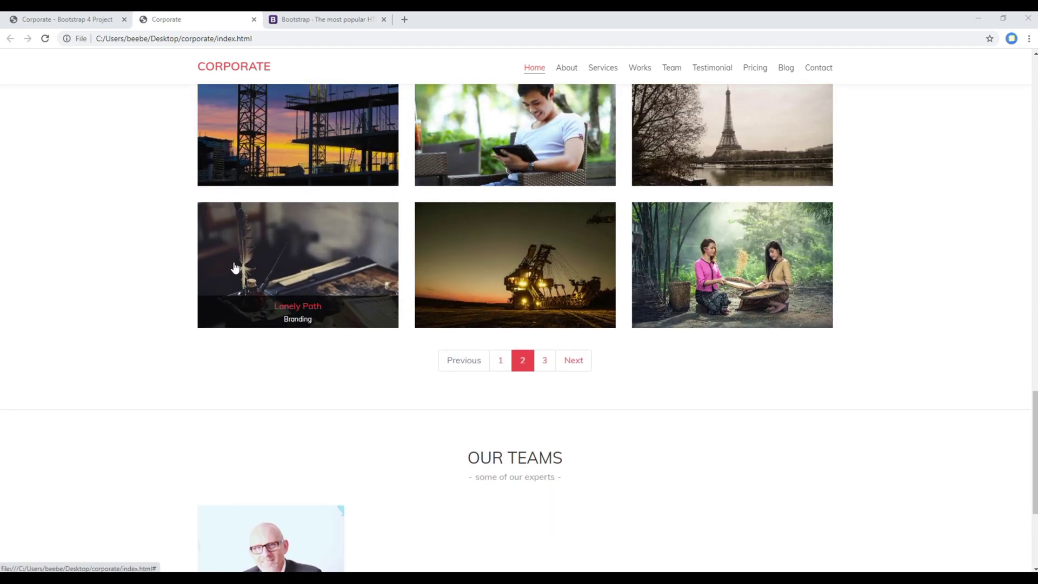
scroll(364, 341, "down", 3)
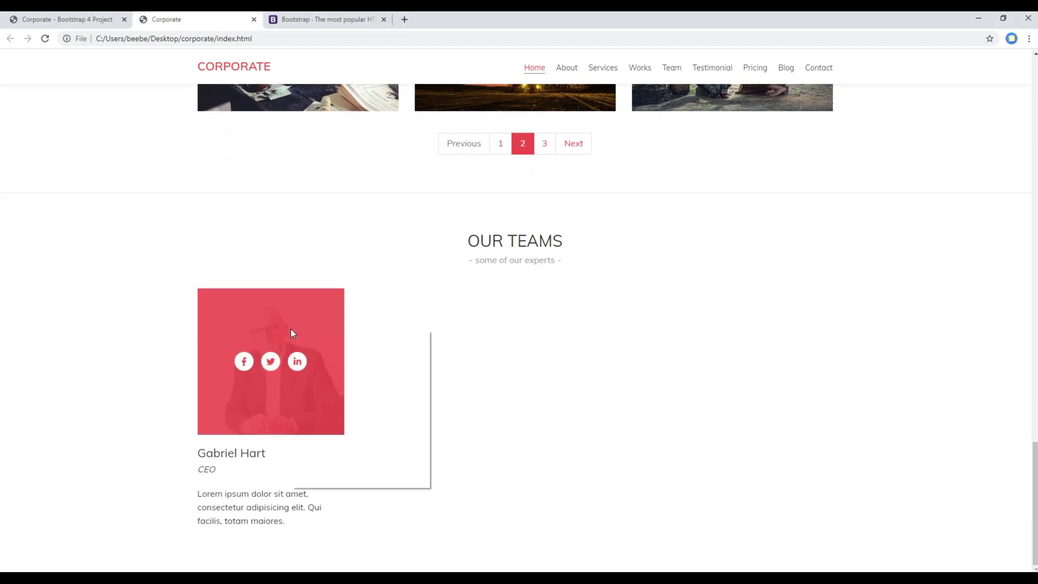
Inspect the social icons list on Gabriel Hart's card in the local page.
left_click(341, 478)
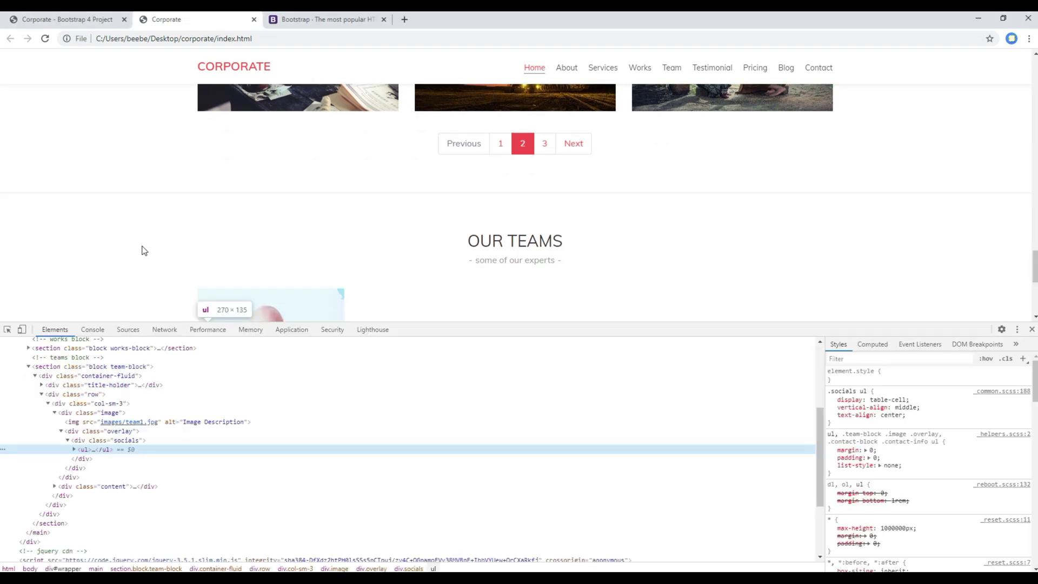
Force the col-sm-3 team card into :hover and select its overlay element.
left_click(89, 430)
left_click(62, 431)
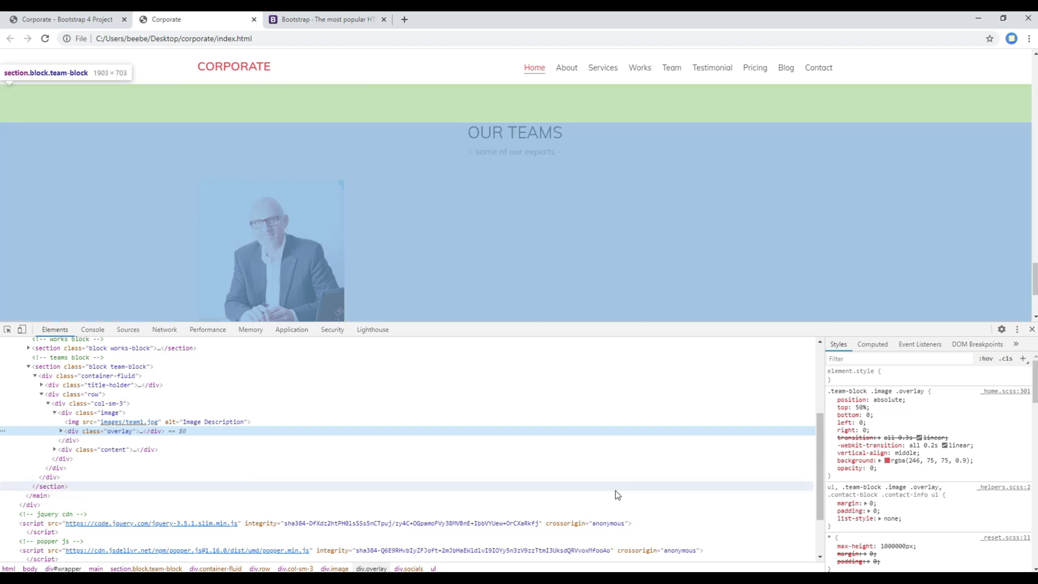
mouse_move(884, 437)
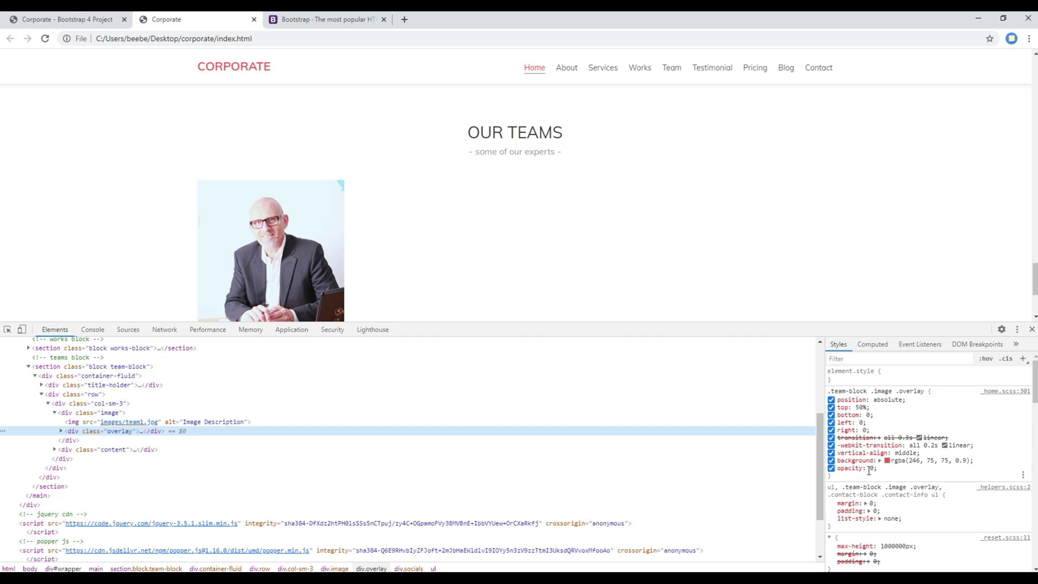
left_click(65, 408)
left_click(985, 358)
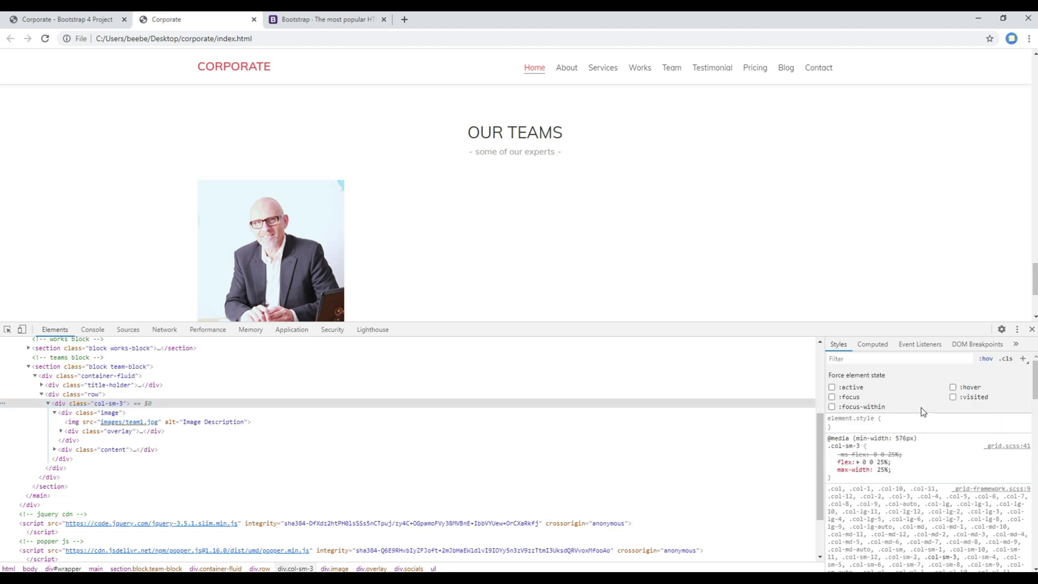
left_click(953, 386)
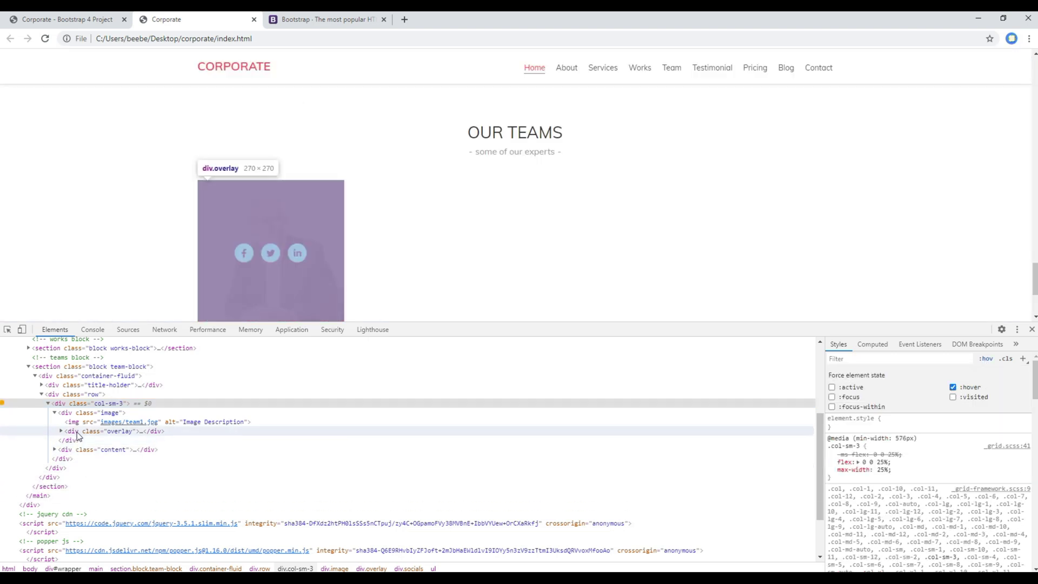
left_click(76, 432)
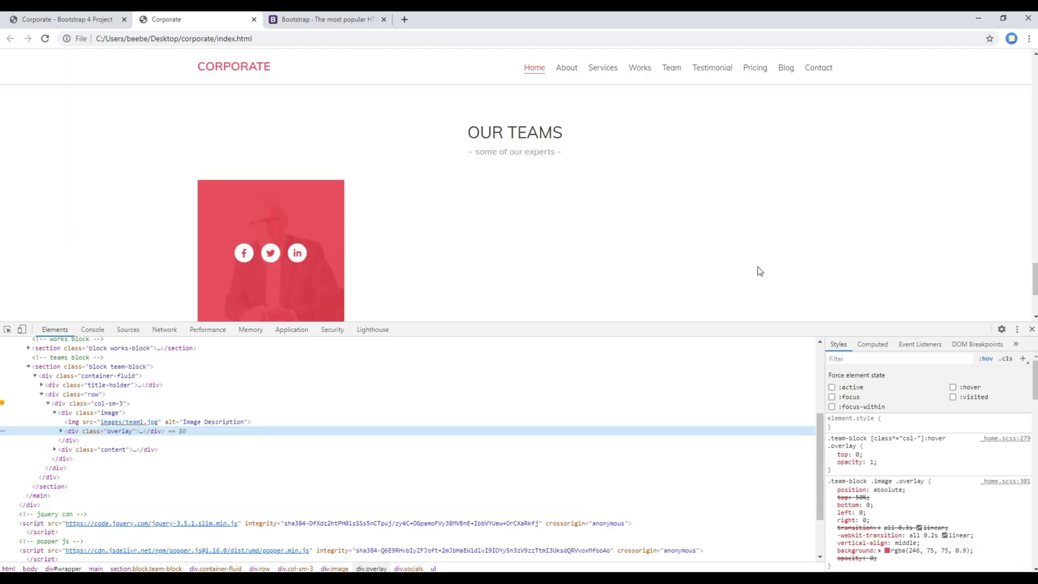
scroll(758, 271, "down", 1)
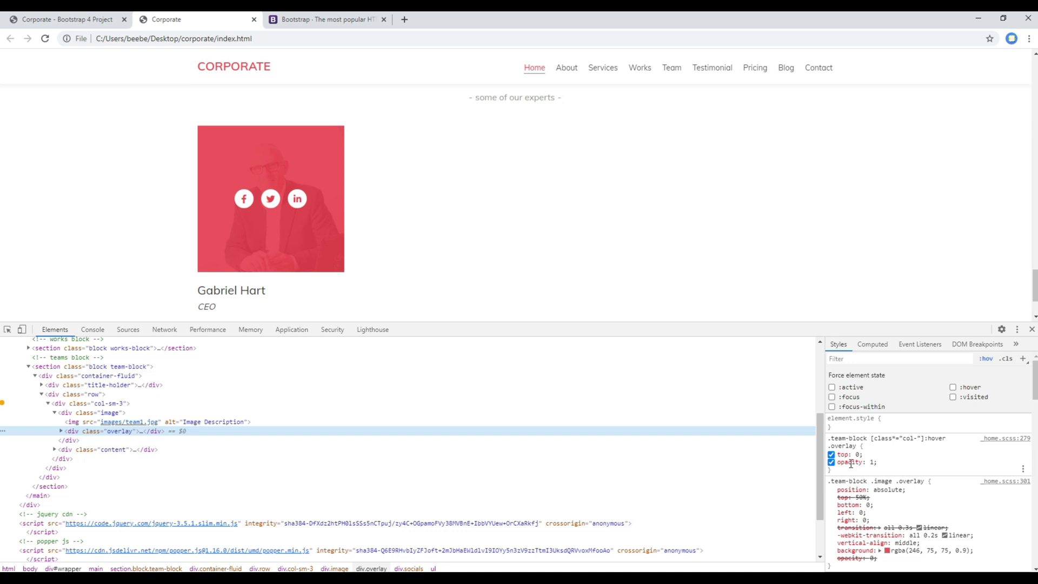
Toggle the overlay's top and opacity hover rules off and on, then close DevTools.
left_click(831, 454)
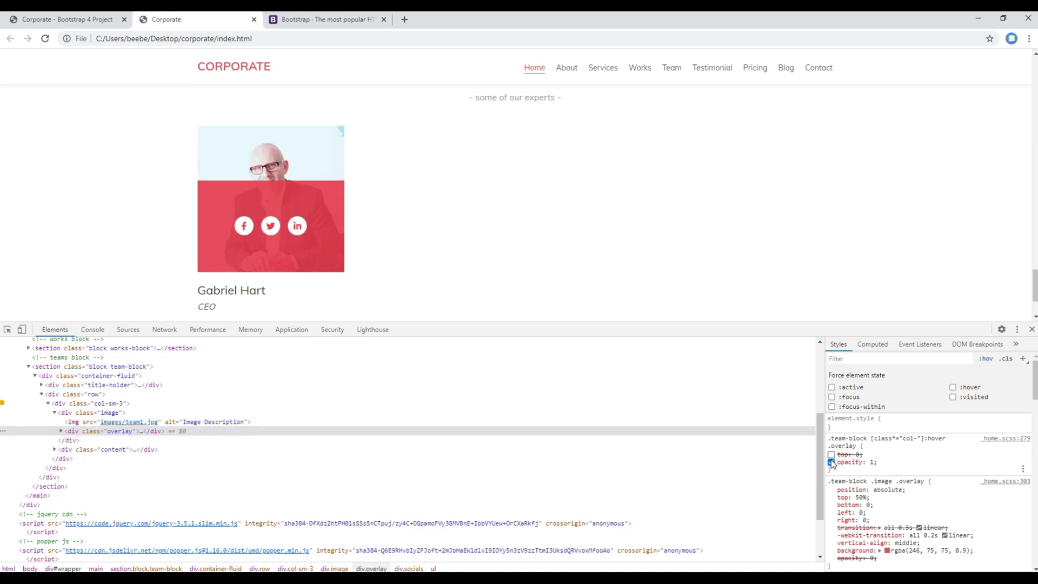
left_click(831, 455)
left_click(832, 461)
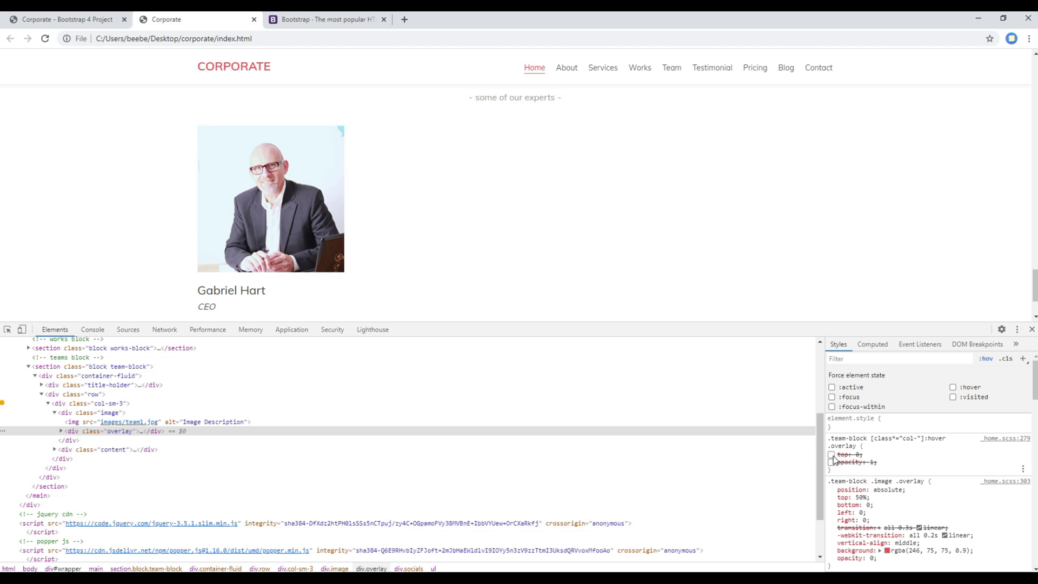
left_click(832, 462)
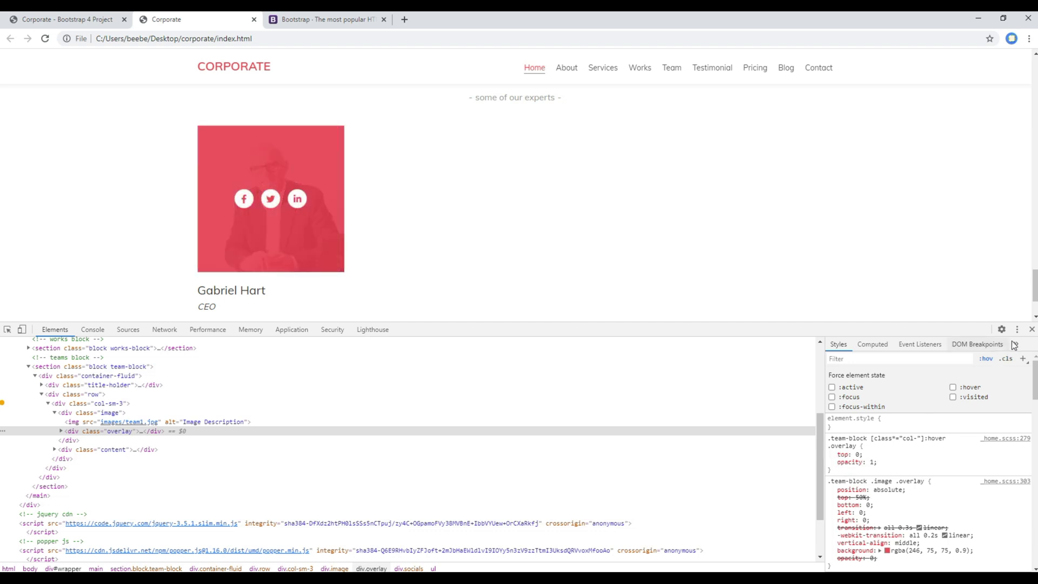
left_click(1031, 329)
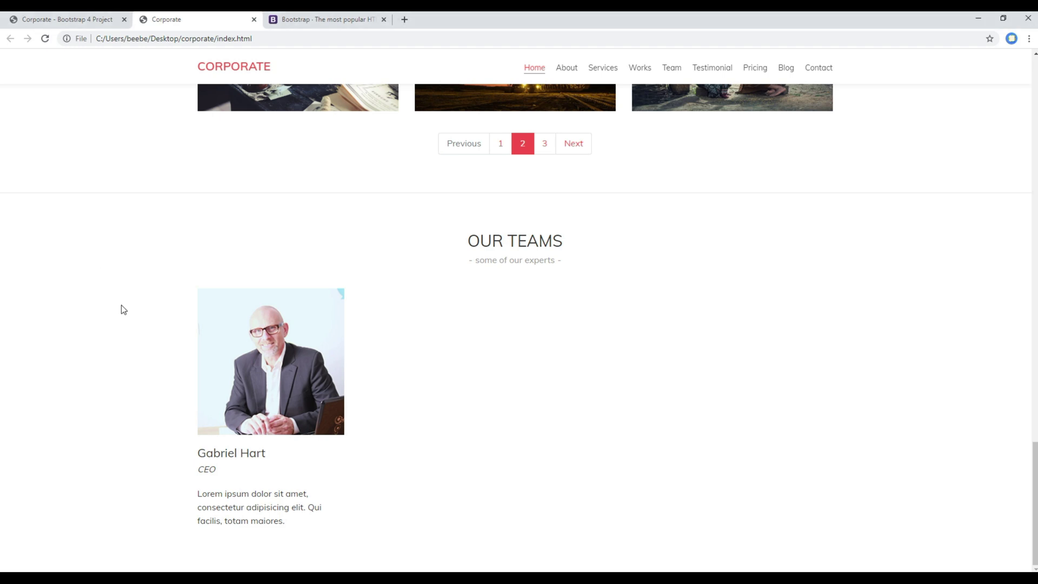
Reload the local page and compare its eight-card Our Teams grid against the demo site.
key("ctrl+r")
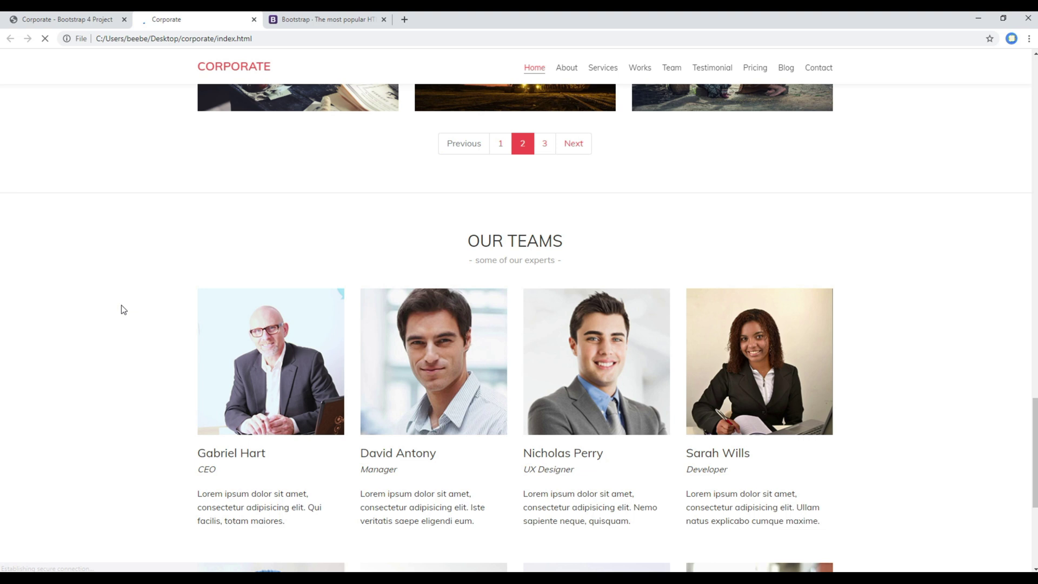
scroll(125, 345, "down", 1)
scroll(147, 378, "down", 2)
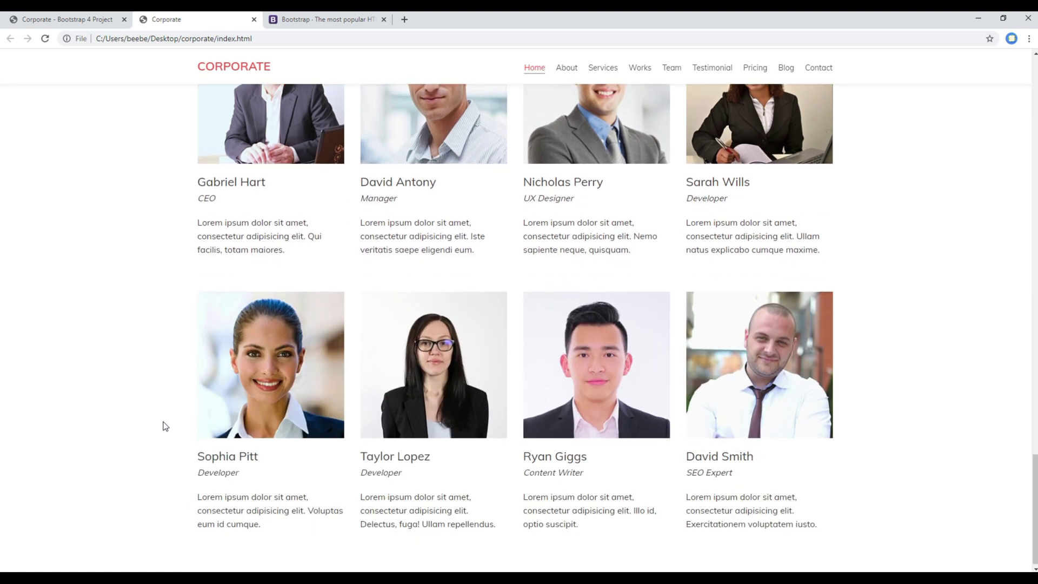
scroll(165, 425, "up", 3)
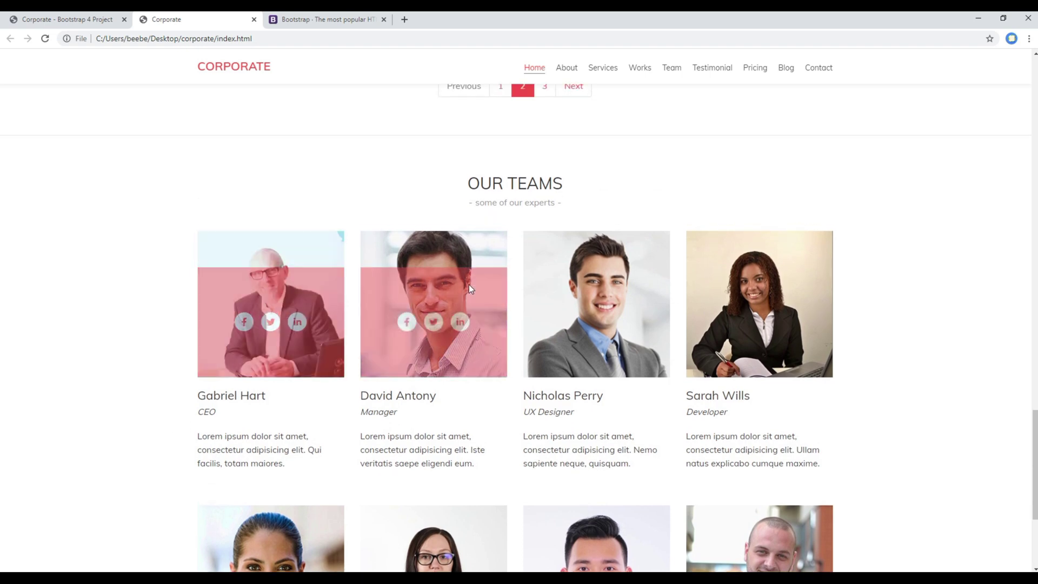
scroll(746, 305, "down", 2)
scroll(158, 106, "up", 1)
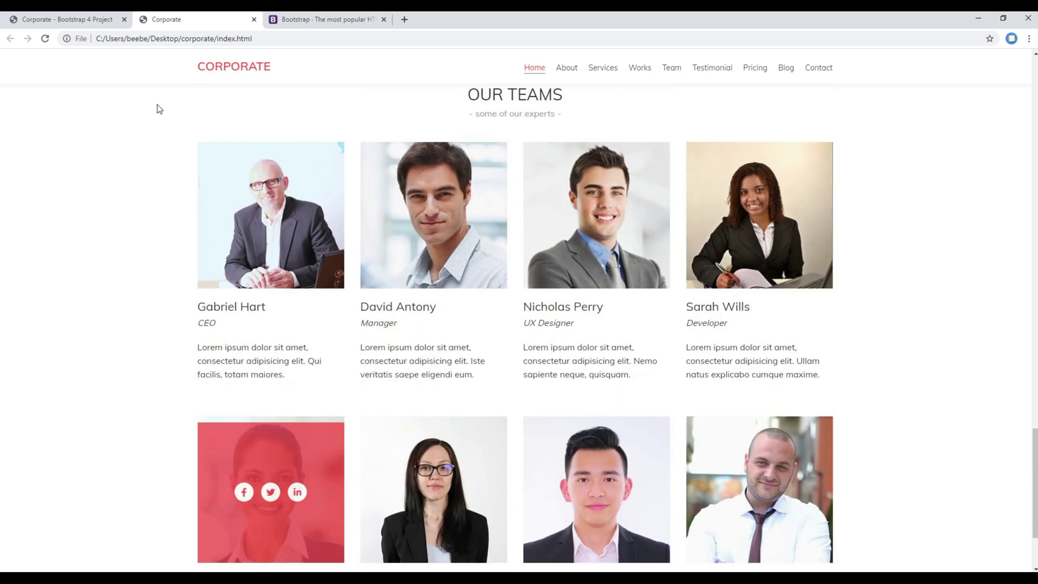
left_click(94, 22)
scroll(672, 475, "down", 3)
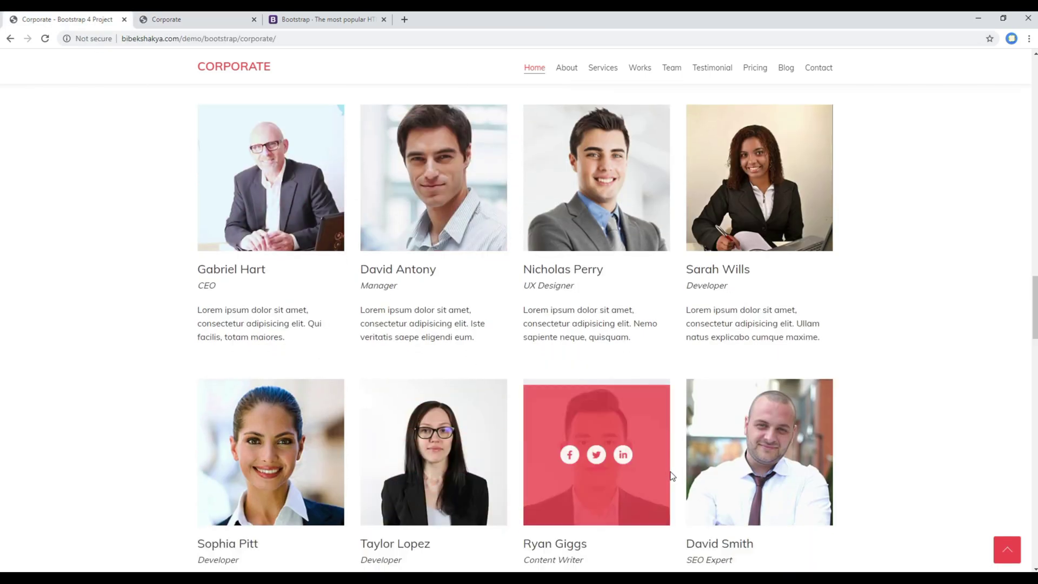
scroll(672, 475, "up", 2)
left_click(186, 24)
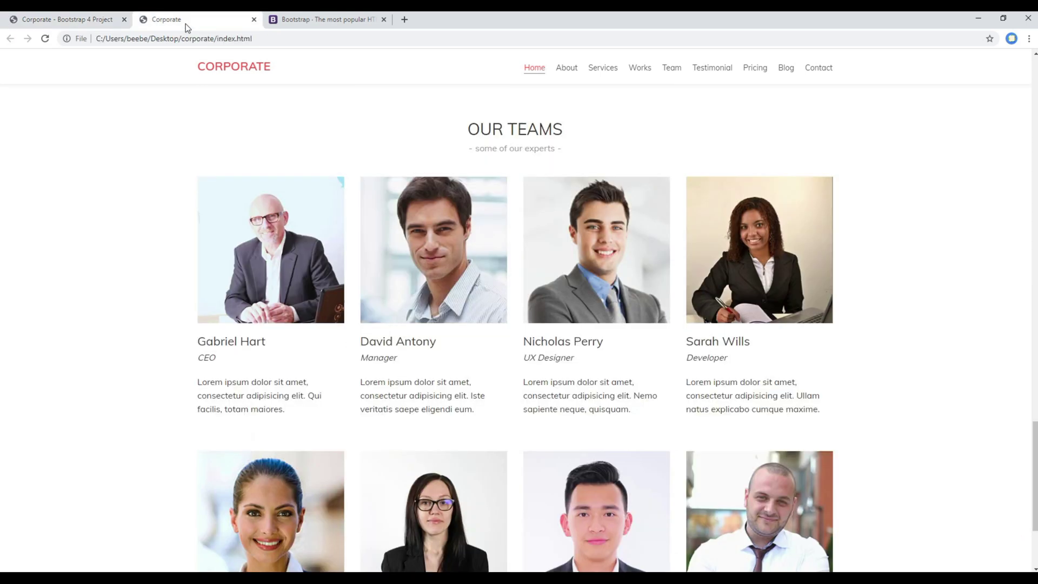
scroll(142, 331, "down", 1)
scroll(141, 332, "down", 1)
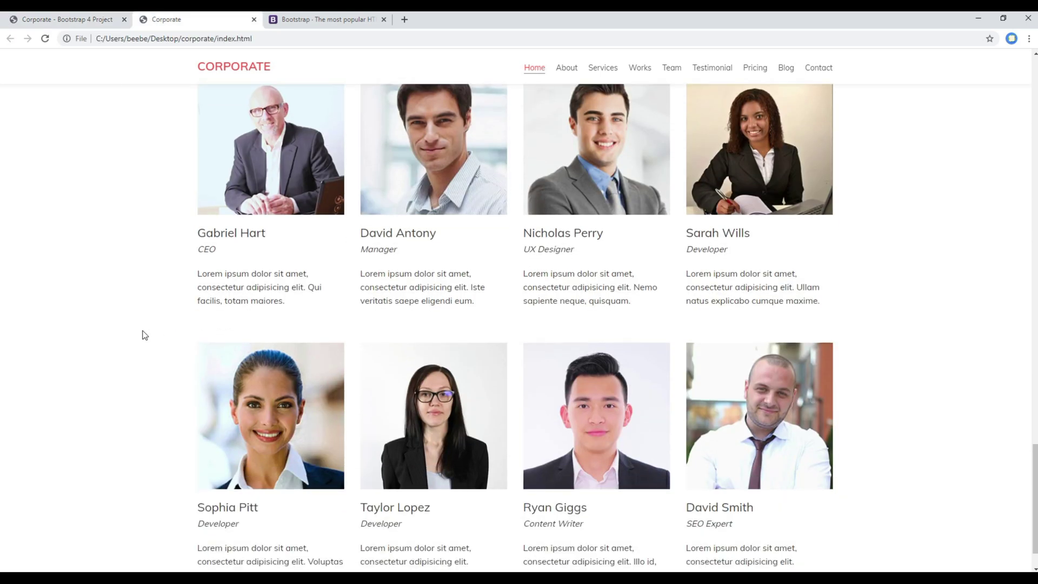